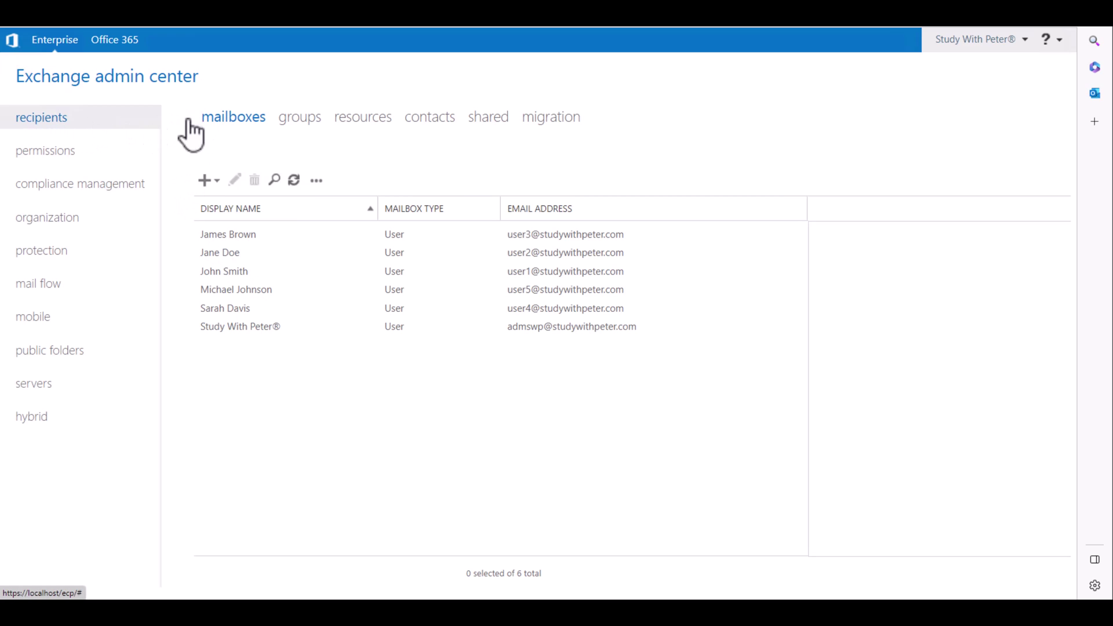
- Open the first listed mailbox for editing and enlarge its settings window
{"action": "left_click", "coordinate": [234, 237]}
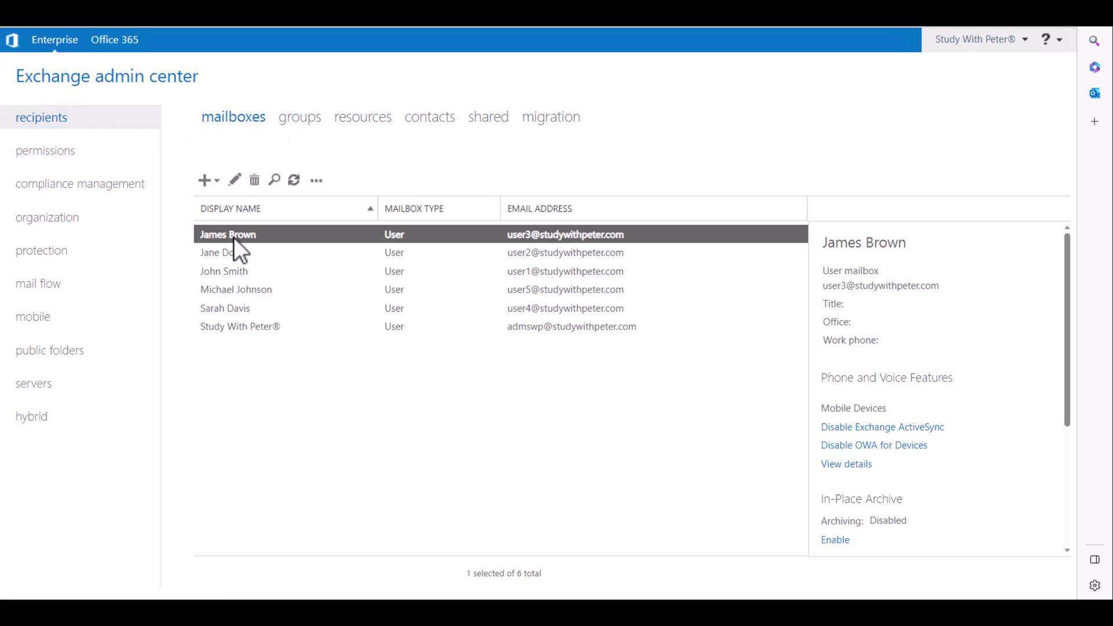
{"action": "triple_click", "coordinate": [908, 287]}
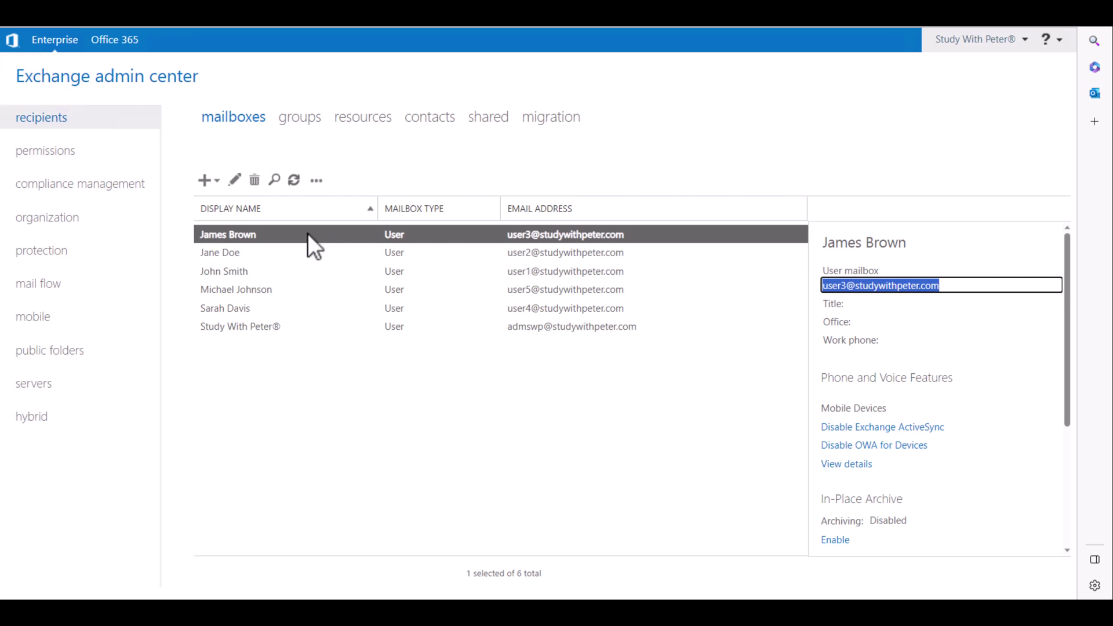
{"action": "left_click", "coordinate": [235, 180]}
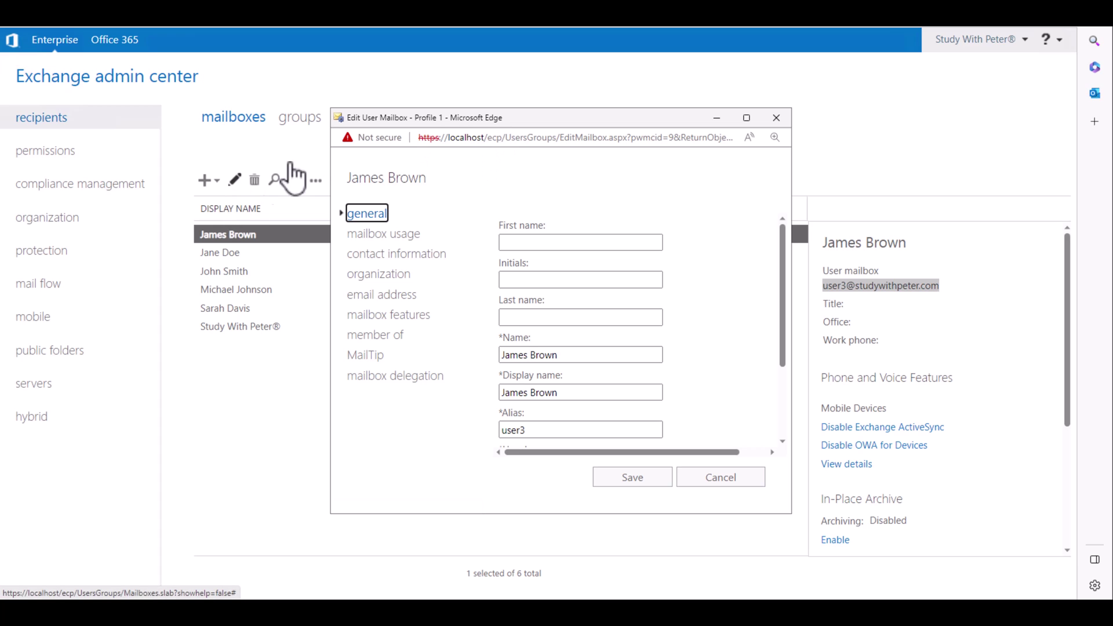
{"action": "left_click_drag", "start_coordinate": [453, 121], "coordinate": [317, 114]}
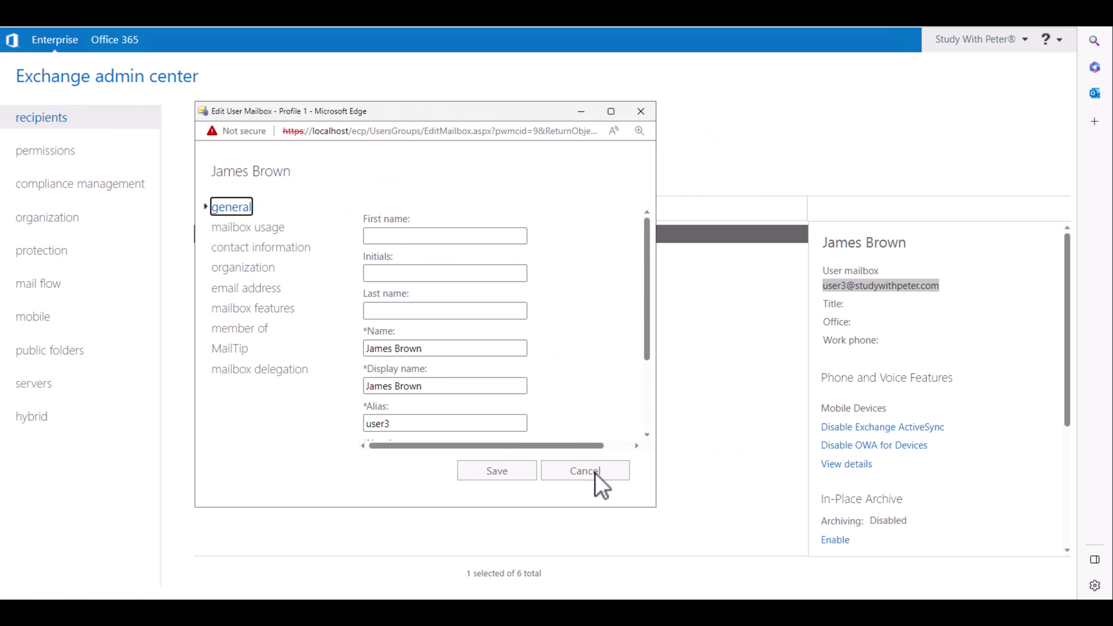
{"action": "left_click_drag", "start_coordinate": [653, 507], "coordinate": [764, 552]}
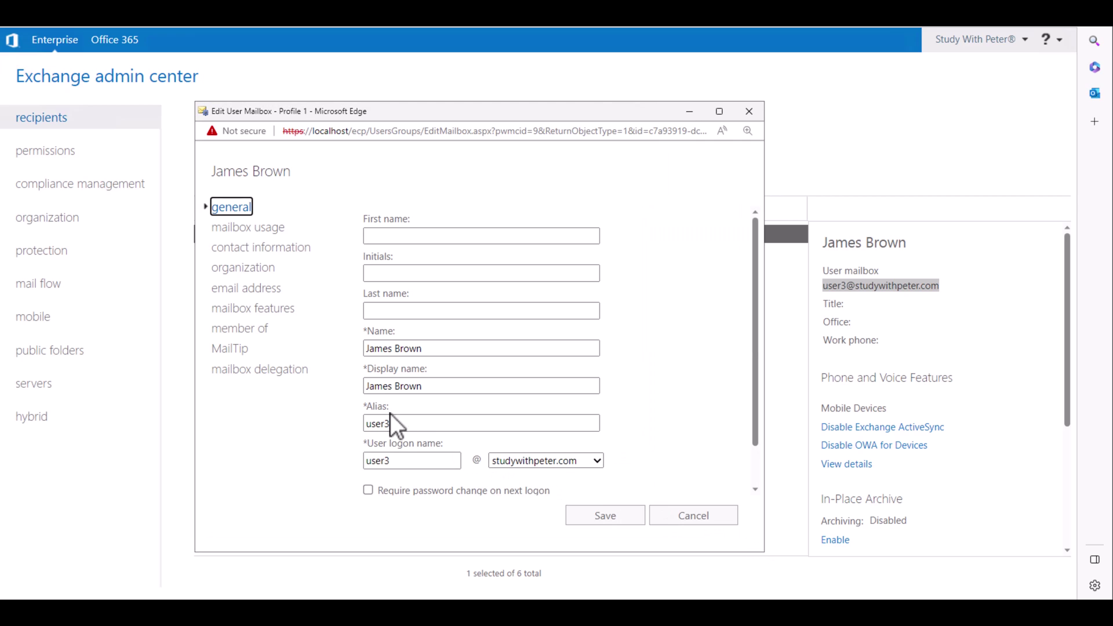
- Switch to mailbox features and scroll down to the Mail Flow delivery options
{"action": "left_click", "coordinate": [272, 309]}
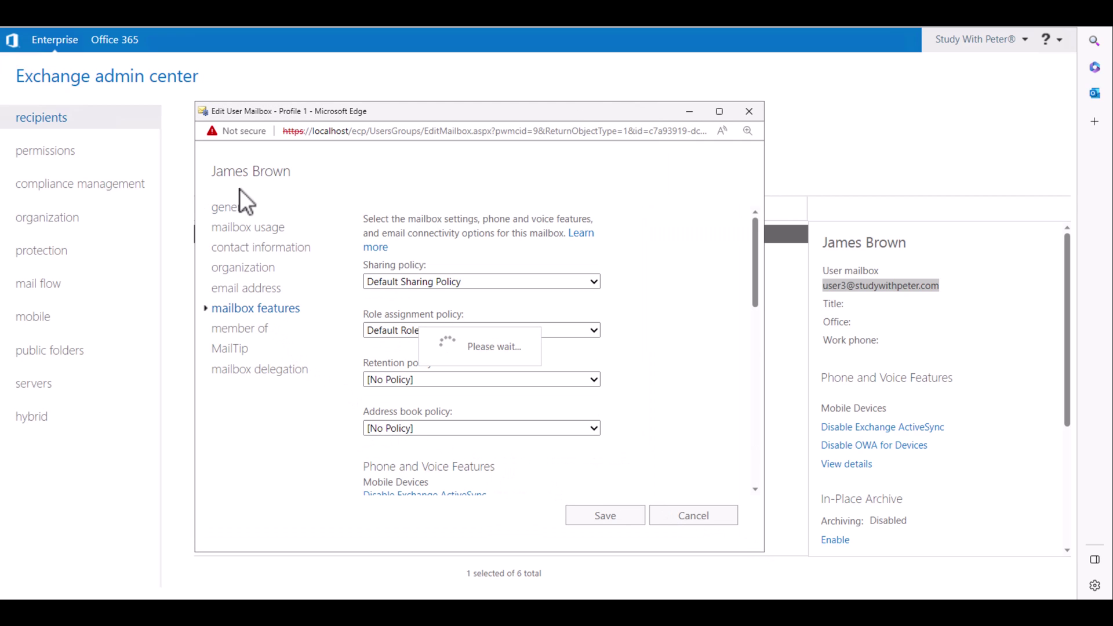
{"action": "left_click_drag", "start_coordinate": [752, 246], "coordinate": [734, 447]}
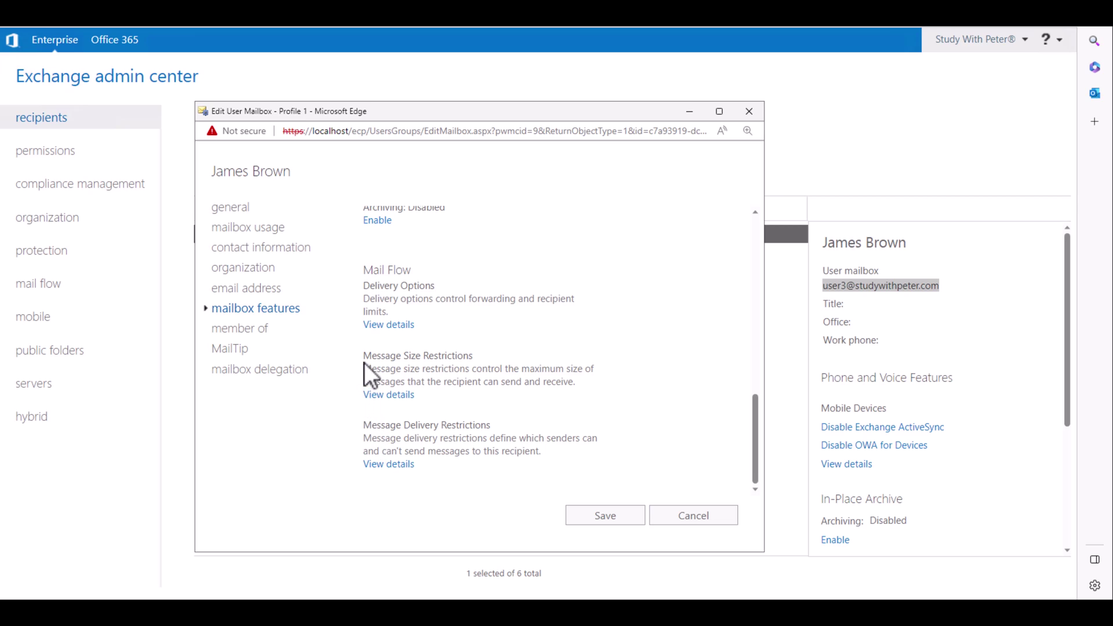
{"action": "left_click_drag", "start_coordinate": [366, 284], "coordinate": [452, 287]}
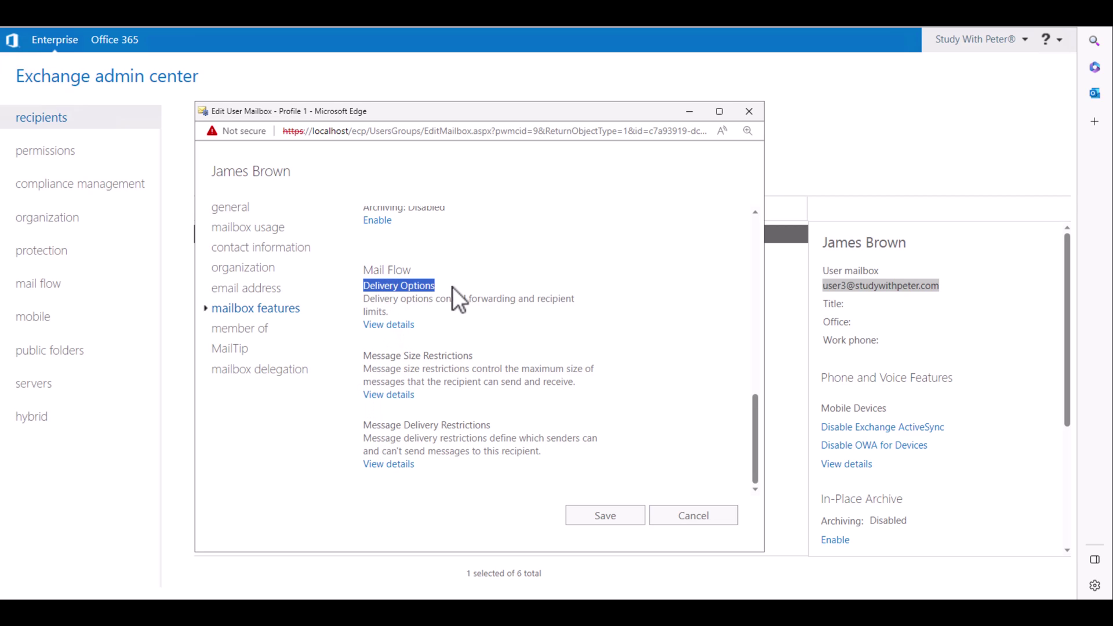
{"action": "left_click", "coordinate": [398, 324]}
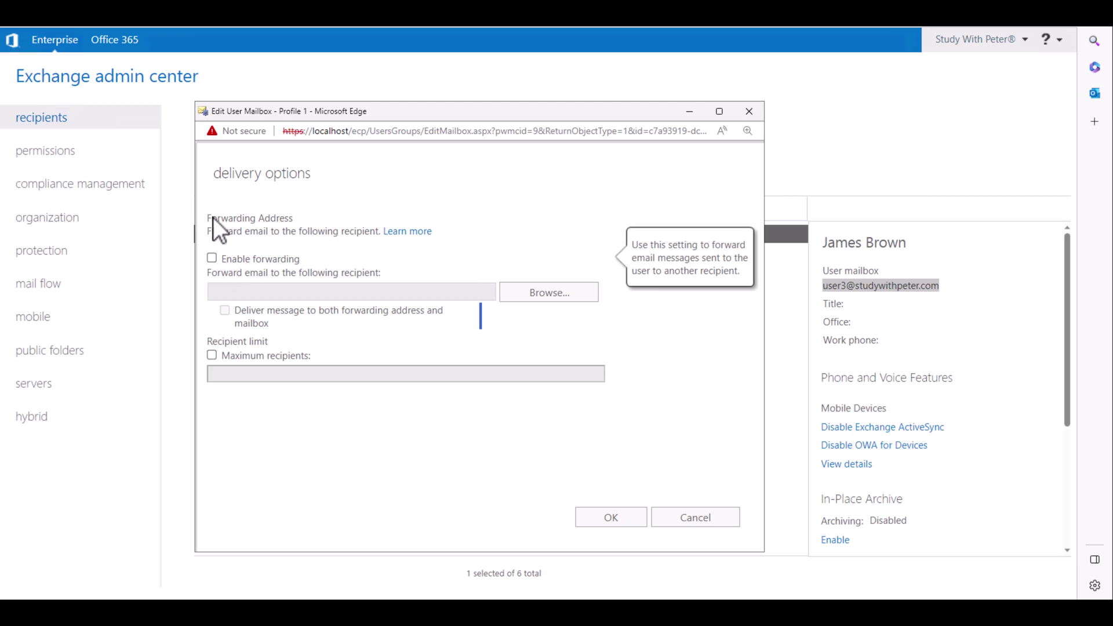
- Enable forwarding to the second listed user in Delivery Options and save the mailbox
{"action": "left_click_drag", "start_coordinate": [209, 218], "coordinate": [293, 218]}
{"action": "left_click", "coordinate": [212, 259]}
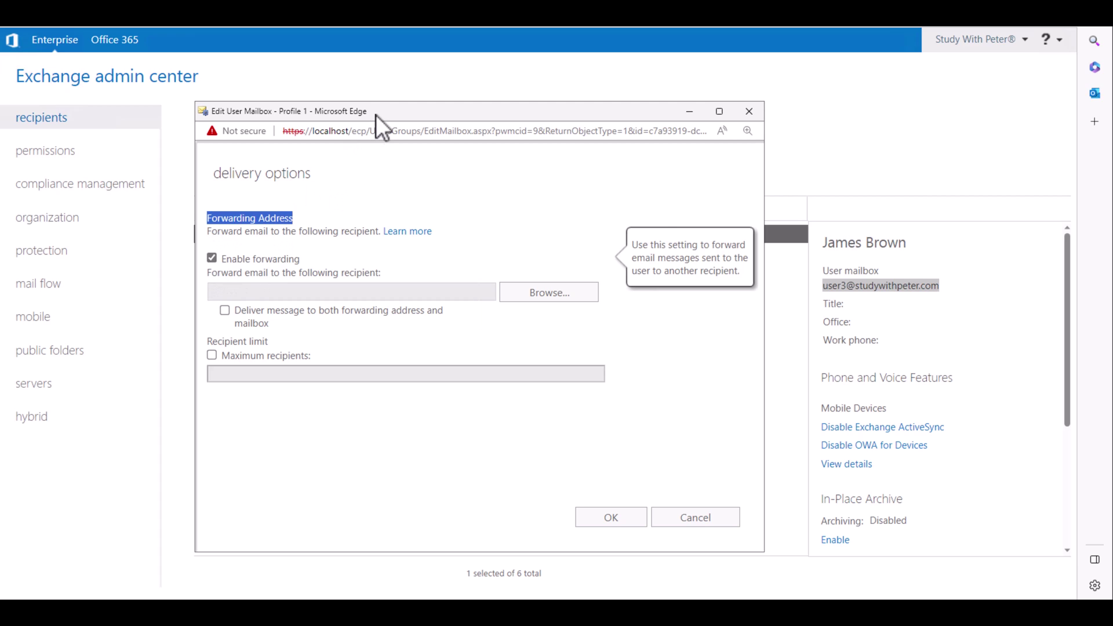
{"action": "left_click_drag", "start_coordinate": [454, 110], "coordinate": [559, 108]}
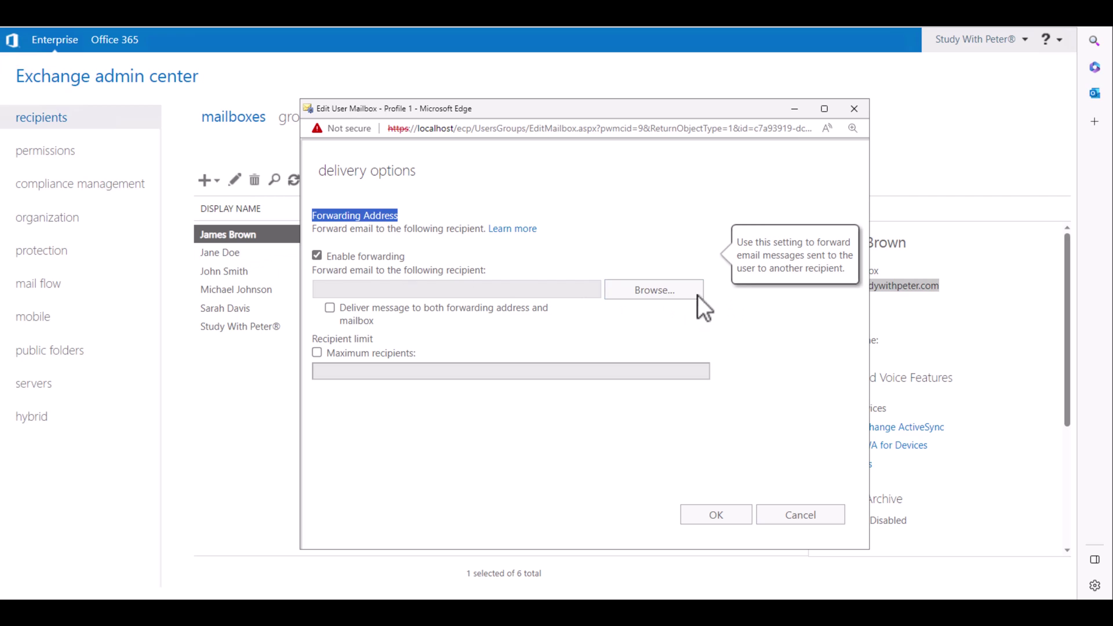
{"action": "left_click", "coordinate": [658, 291]}
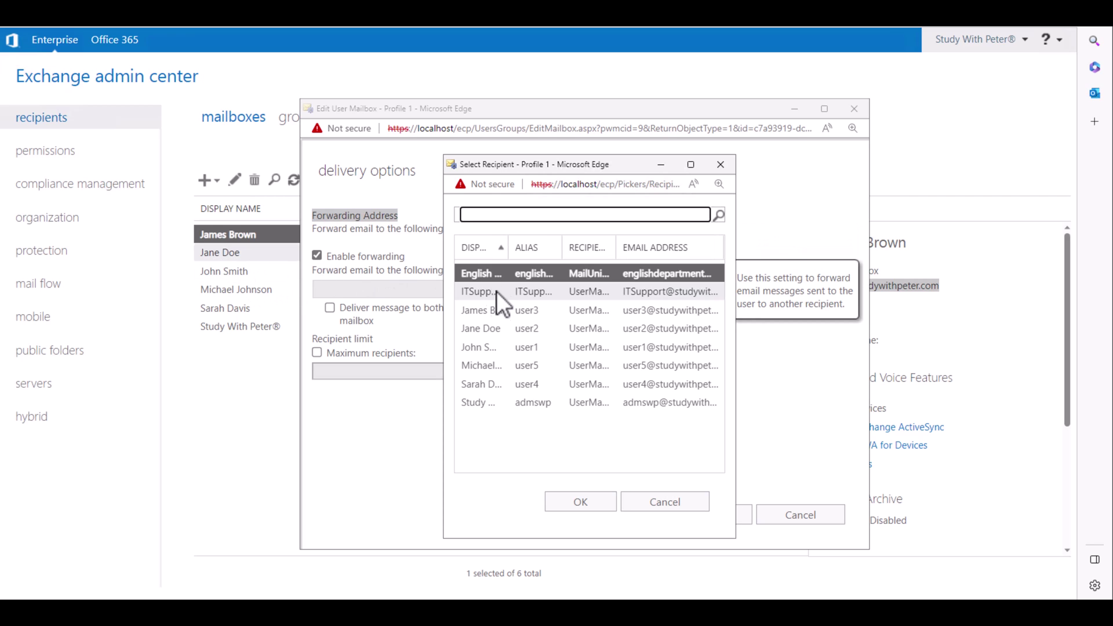
{"action": "left_click_drag", "start_coordinate": [508, 247], "coordinate": [559, 243]}
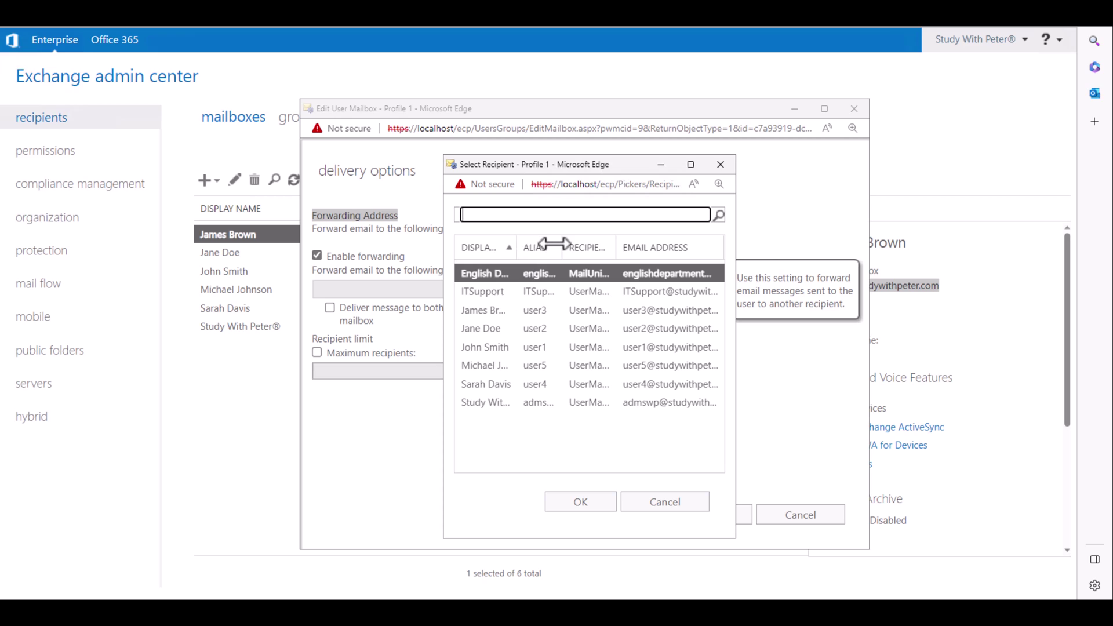
{"action": "double_click", "coordinate": [492, 329]}
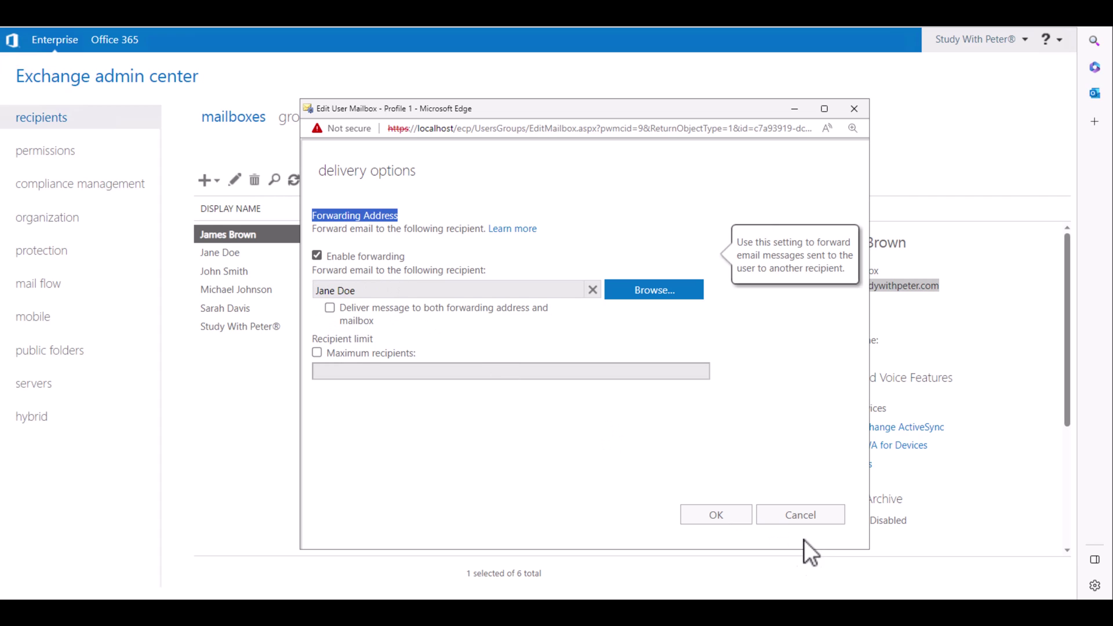
{"action": "left_click", "coordinate": [713, 521]}
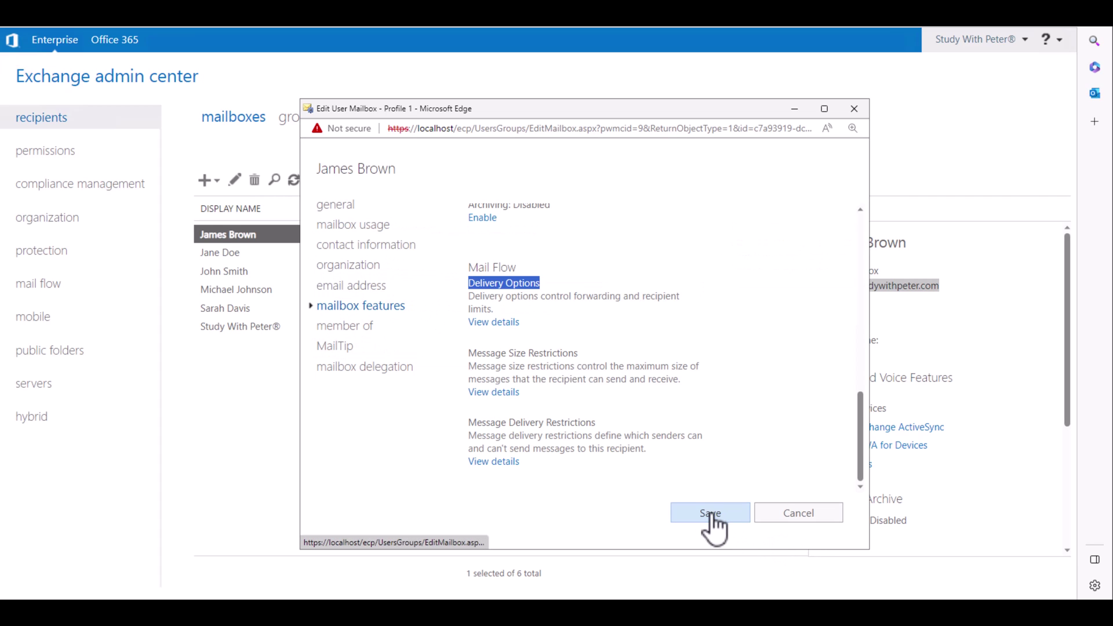
{"action": "left_click", "coordinate": [712, 514]}
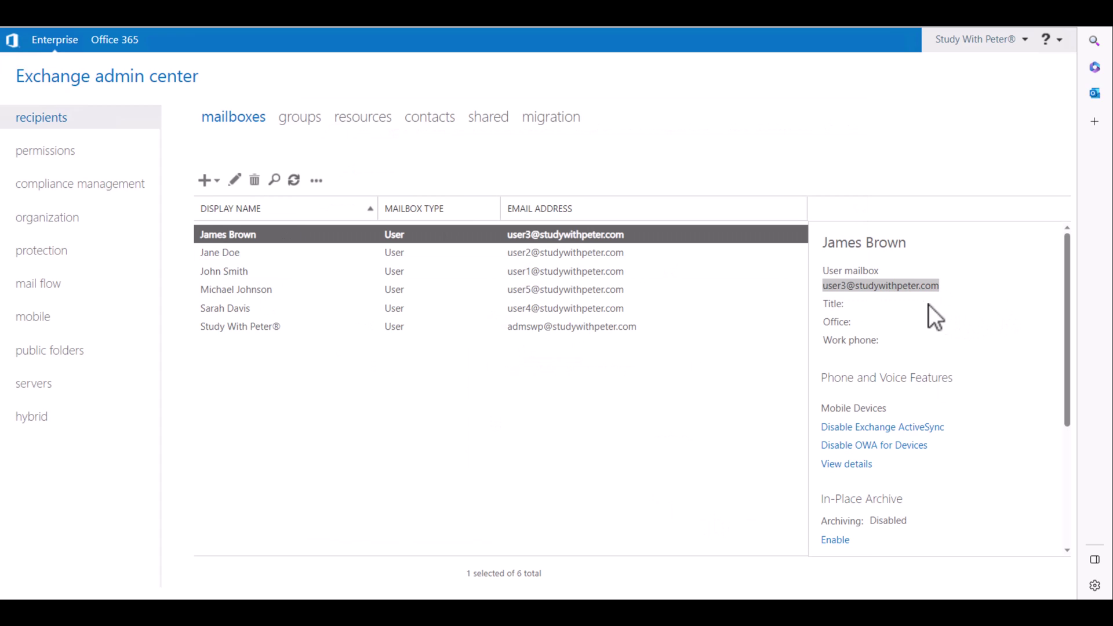
- Copy a mailbox email address and select the third mailbox's address in the details pane
{"action": "right_click", "coordinate": [904, 287]}
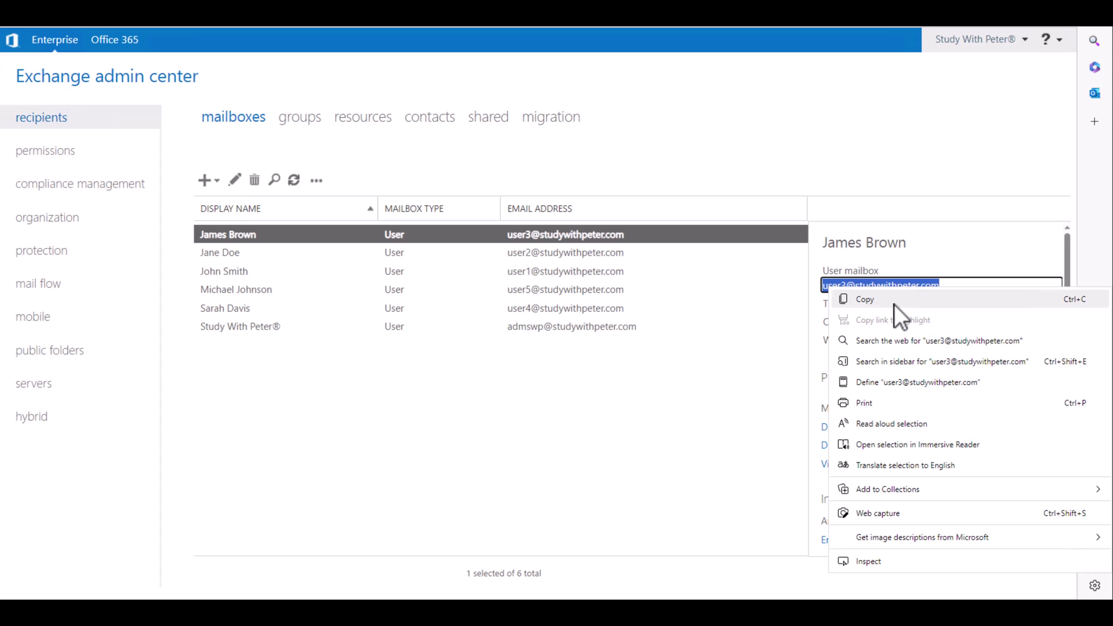
{"action": "left_click", "coordinate": [893, 301]}
{"action": "left_click", "coordinate": [238, 271]}
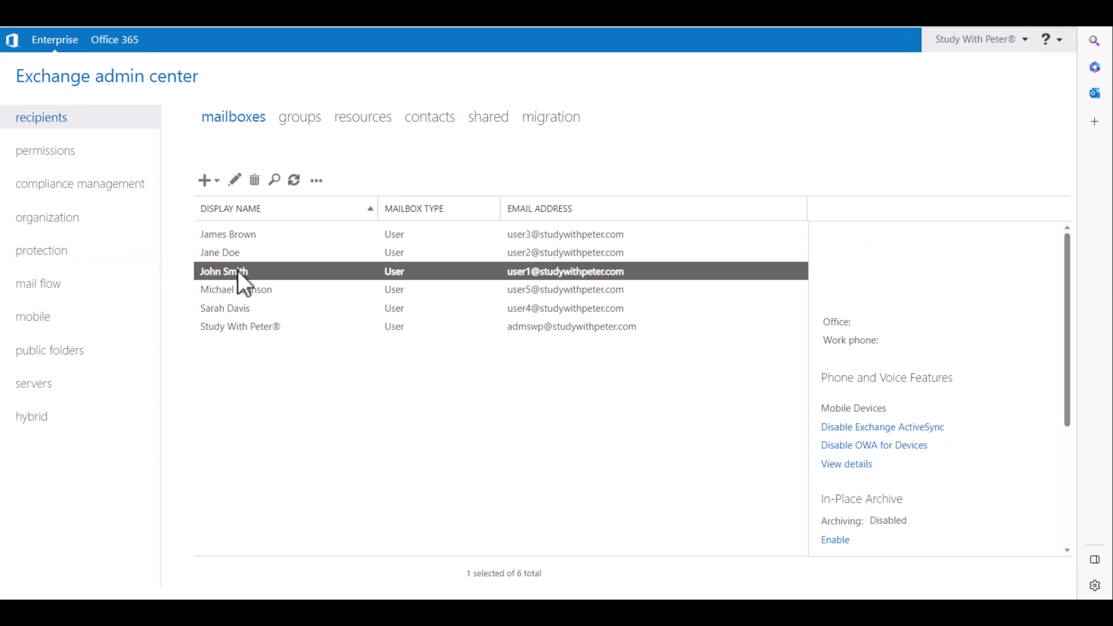
{"action": "left_click", "coordinate": [934, 288]}
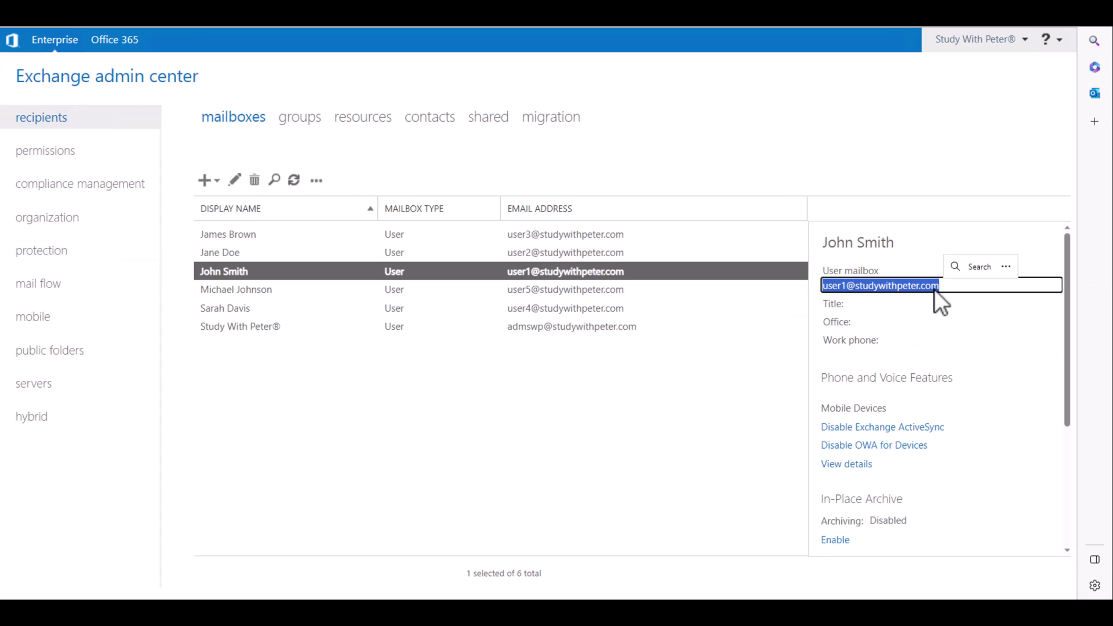
- Paste the copied address into the Outlook sign-in page's user name field
{"action": "left_click", "coordinate": [258, 594]}
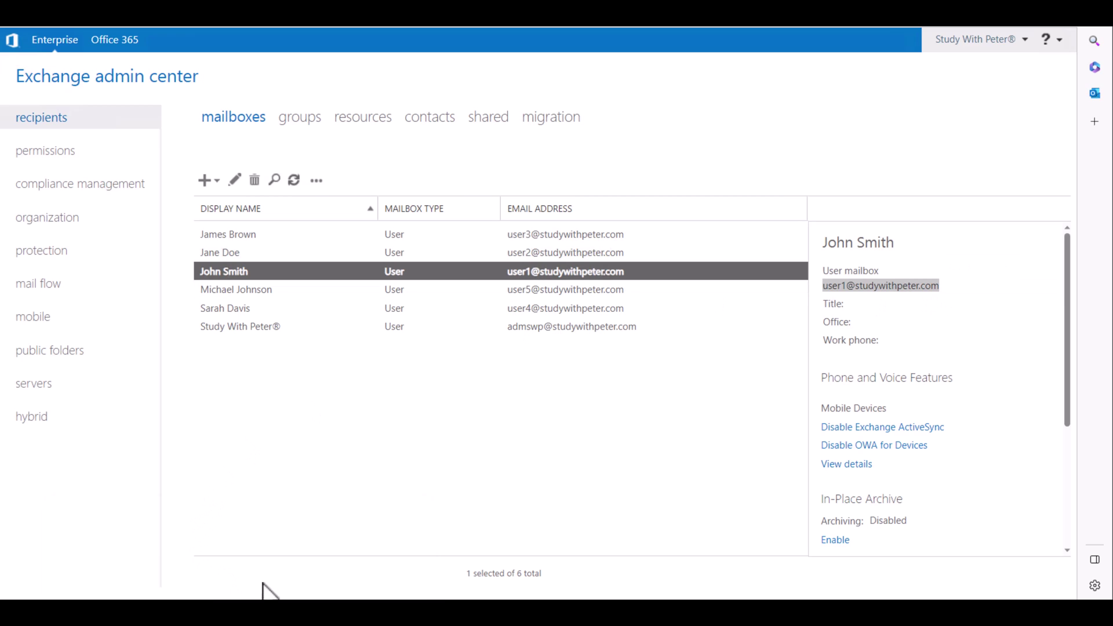
{"action": "left_click", "coordinate": [387, 547]}
{"action": "left_click", "coordinate": [624, 231]}
{"action": "key", "text": "ctrl+a"}
{"action": "key", "text": "ctrl+v"}
- Enter the account password and sign in, retrying after the first failed attempt
{"action": "left_click", "coordinate": [571, 269]}
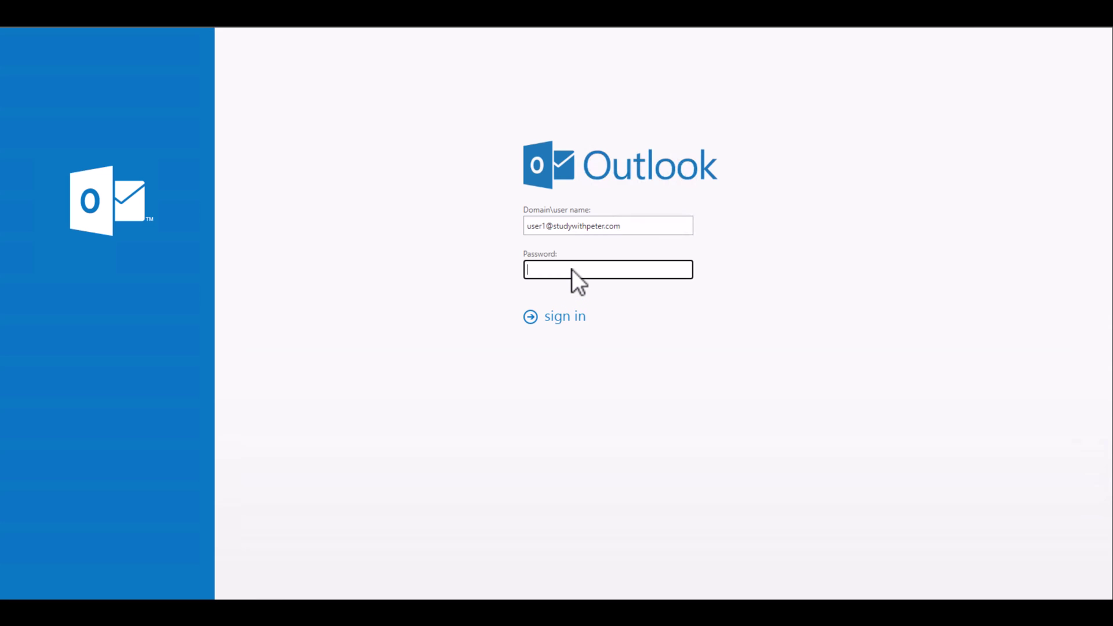
{"action": "type", "text": "•••••"}
{"action": "key", "text": "Return"}
{"action": "left_click", "coordinate": [571, 269]}
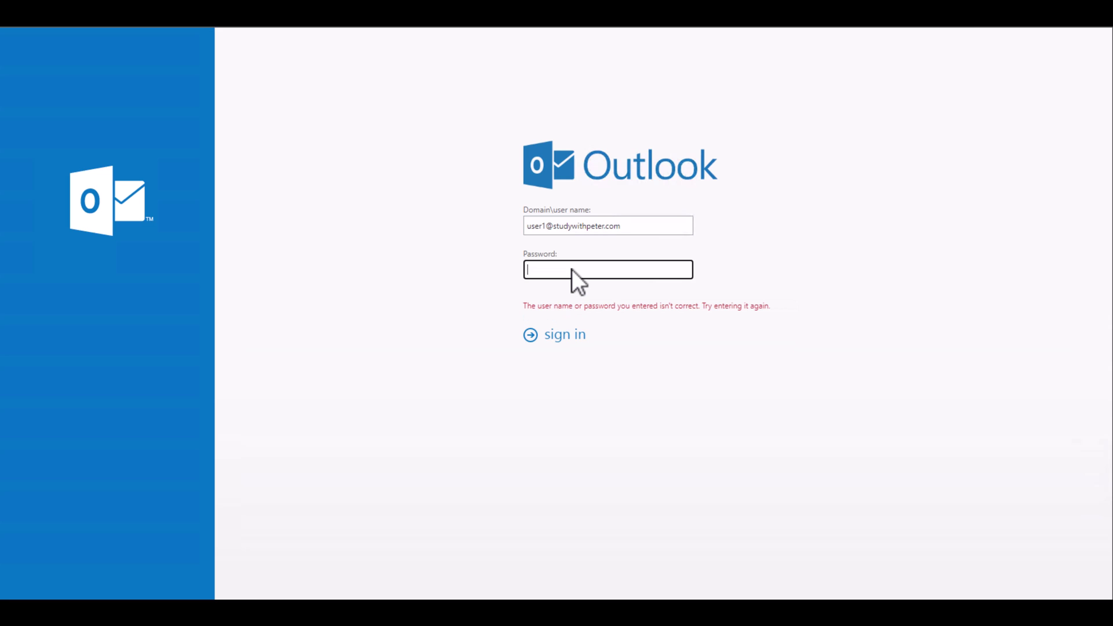
{"action": "type", "text": "•••••"}
{"action": "key", "text": "Return"}
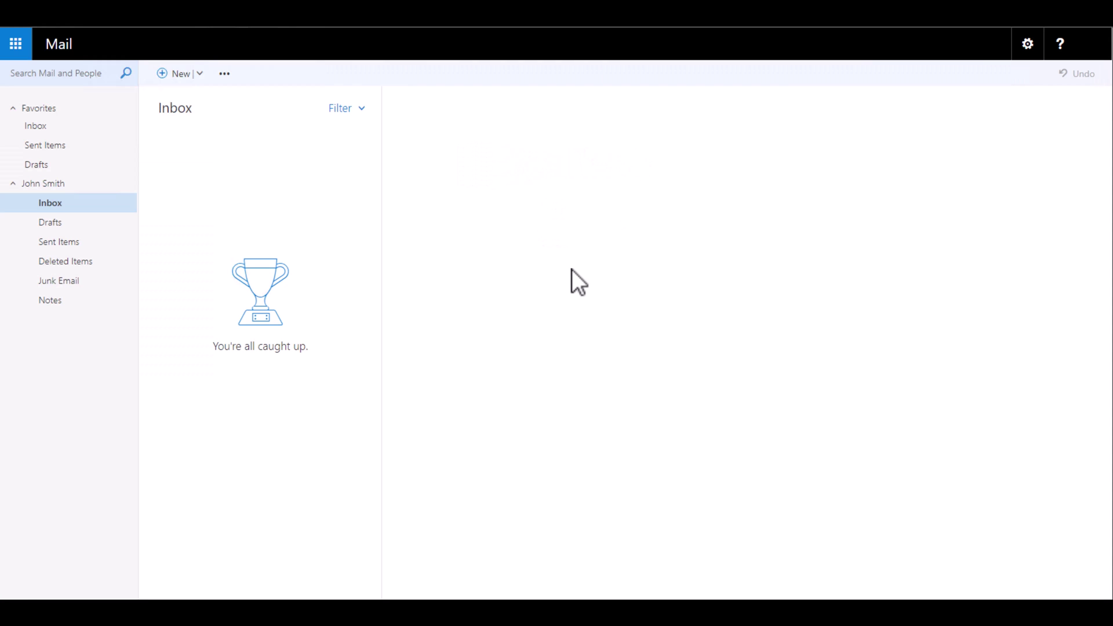
{"action": "left_click_drag", "start_coordinate": [539, 44], "coordinate": [613, 164]}
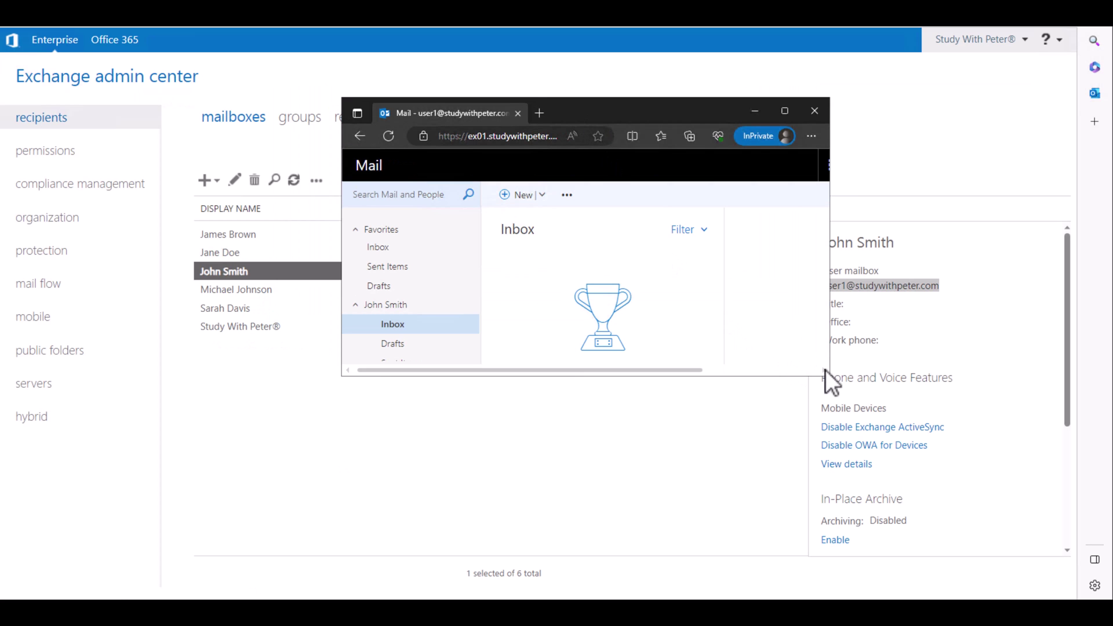
- Start a new email addressed to the recipient found by searching 'jame' in the directory
{"action": "left_click_drag", "start_coordinate": [829, 376], "coordinate": [974, 491]}
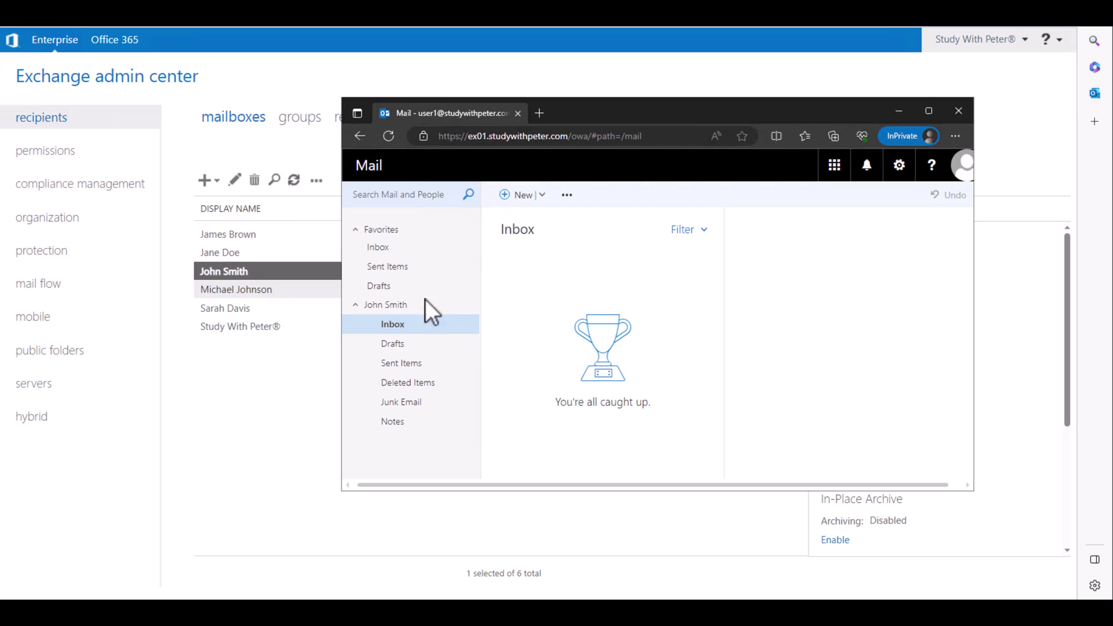
{"action": "left_click_drag", "start_coordinate": [973, 492], "coordinate": [1052, 566]}
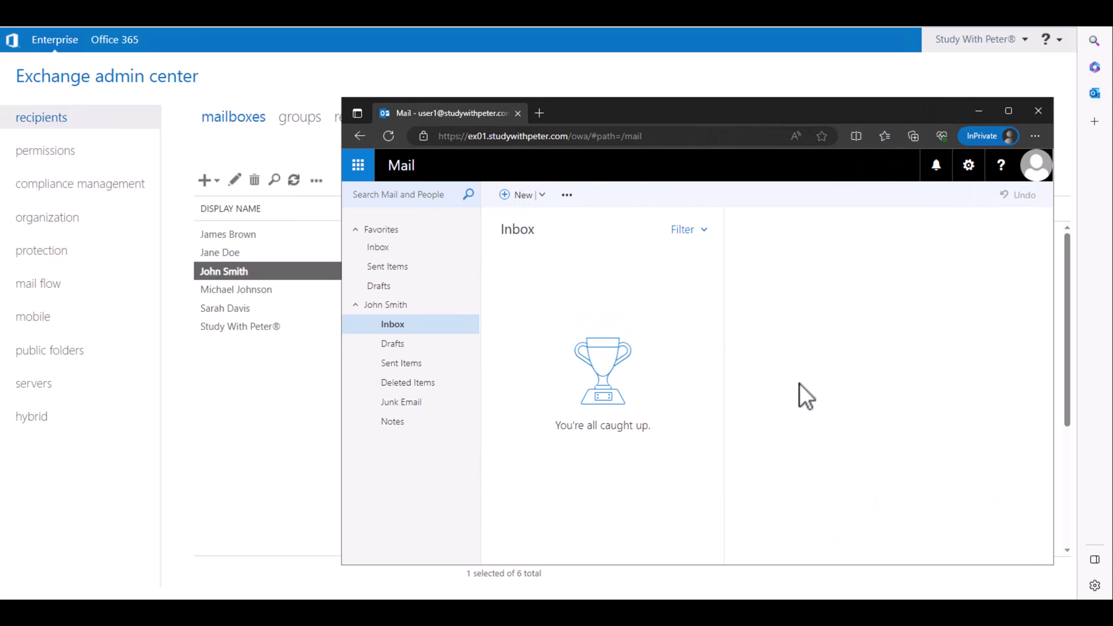
{"action": "left_click", "coordinate": [516, 197]}
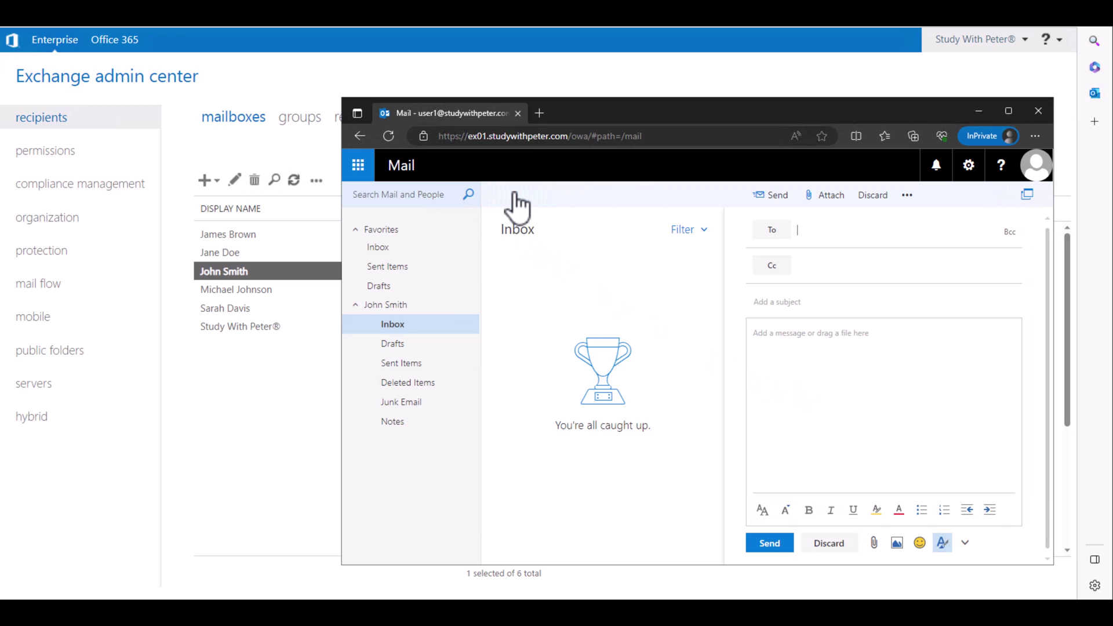
{"action": "type", "text": "jame"}
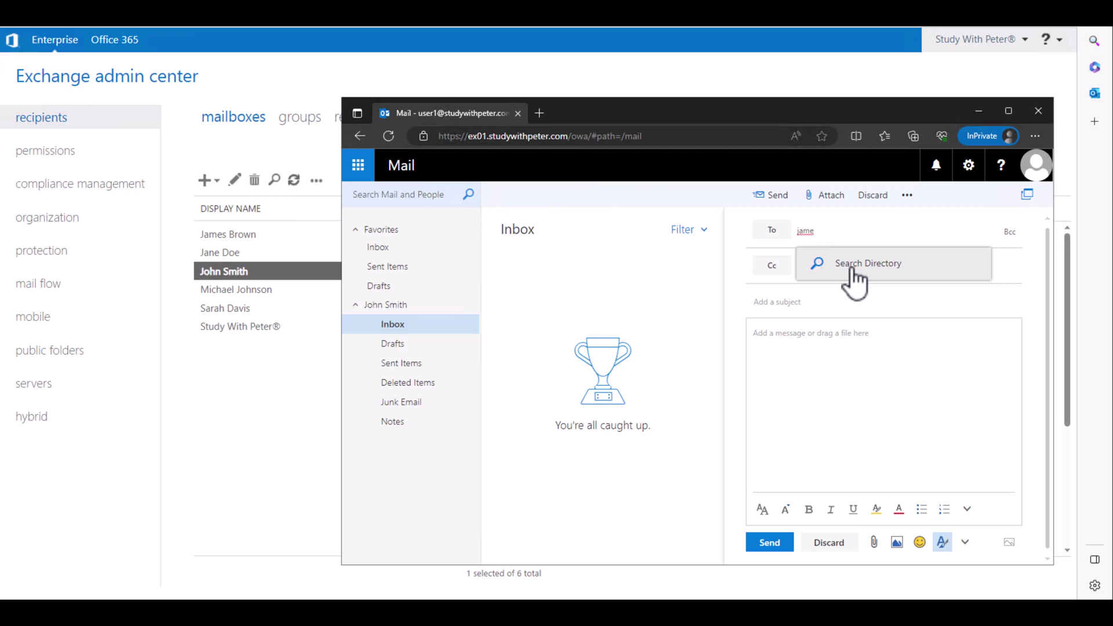
{"action": "left_click", "coordinate": [851, 268]}
- Add a greeting subject and the body 'This is a test email', fix the typo, and send
{"action": "left_click", "coordinate": [821, 308]}
{"action": "type", "text": "Hi"}
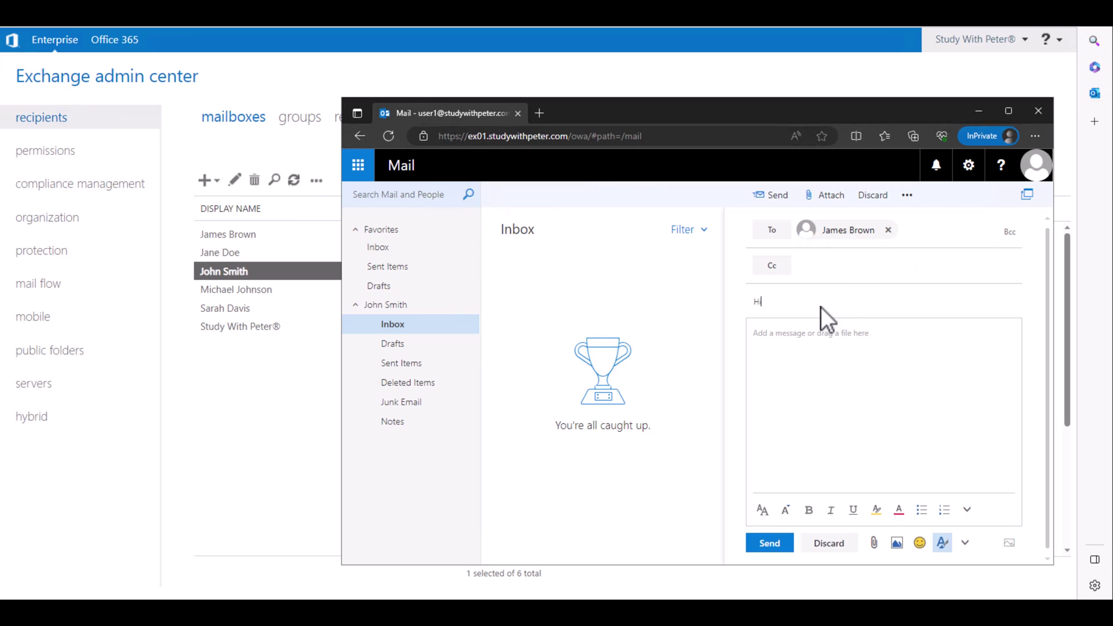
{"action": "type", "text": " James"}
{"action": "key", "text": "Tab"}
{"action": "type", "text": "This is a tst email"}
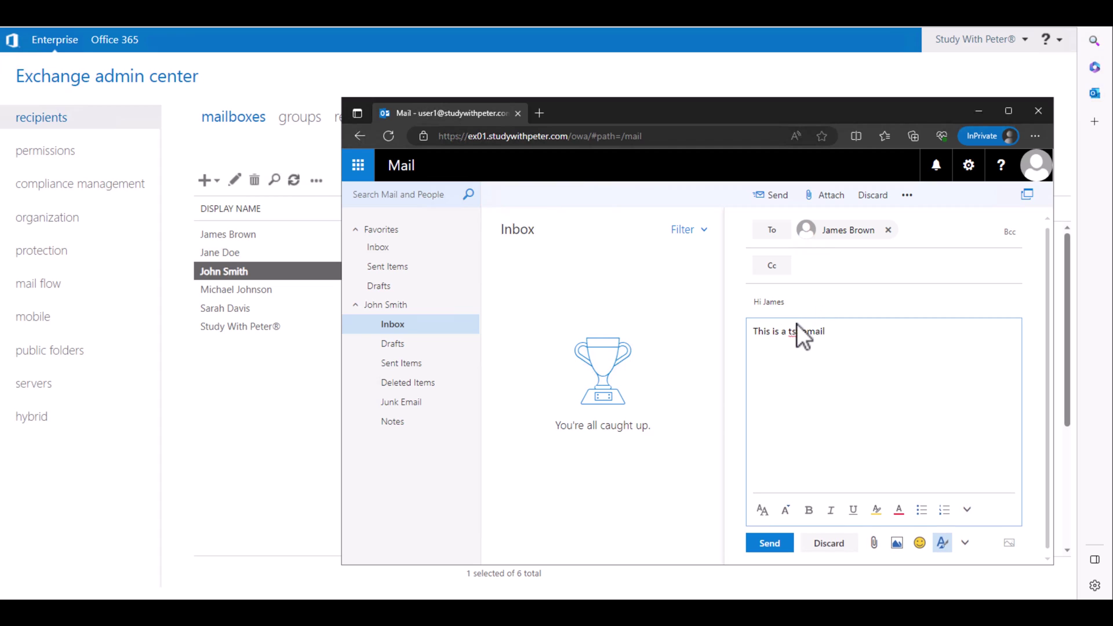
{"action": "left_click", "coordinate": [791, 328]}
{"action": "type", "text": "est"}
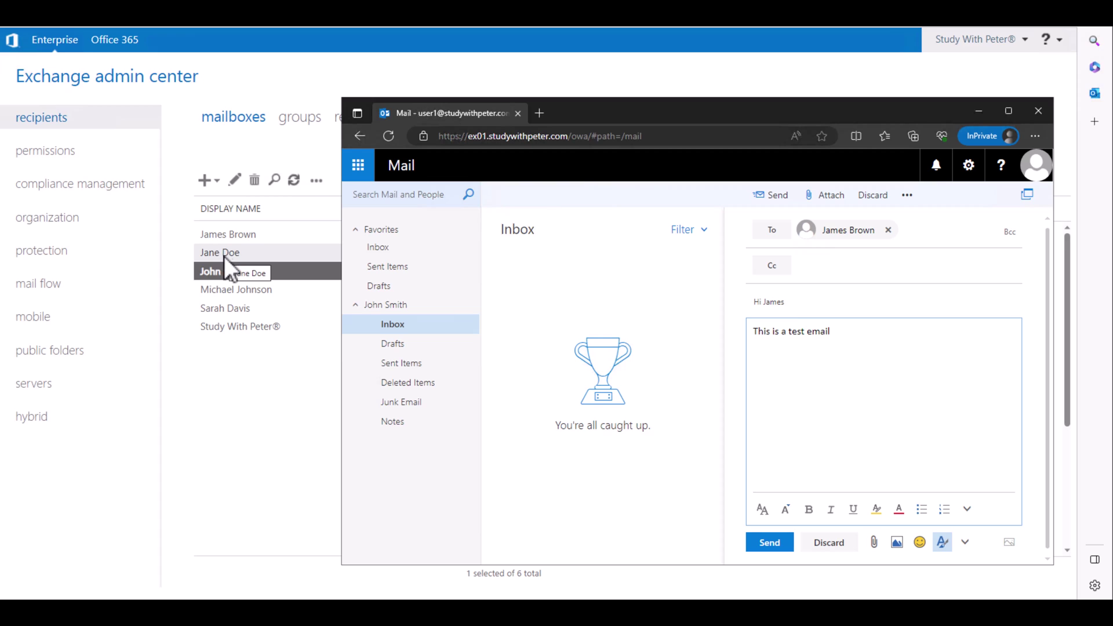
{"action": "left_click", "coordinate": [774, 546]}
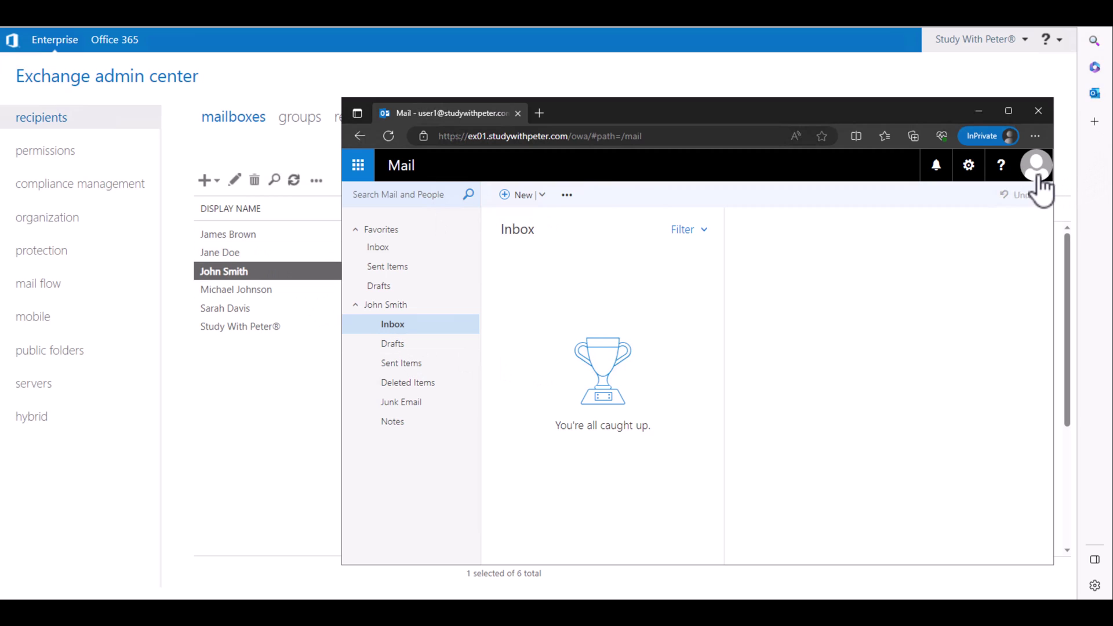
- Try opening another user's mailbox from the account menu, then cancel
{"action": "left_click", "coordinate": [1035, 166]}
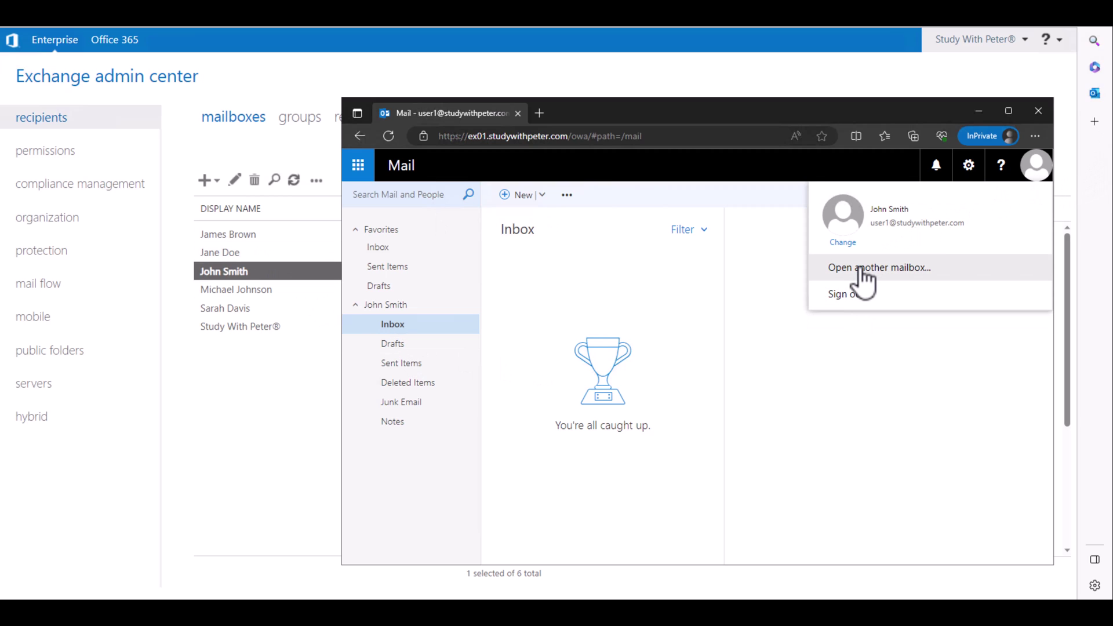
{"action": "left_click", "coordinate": [860, 269]}
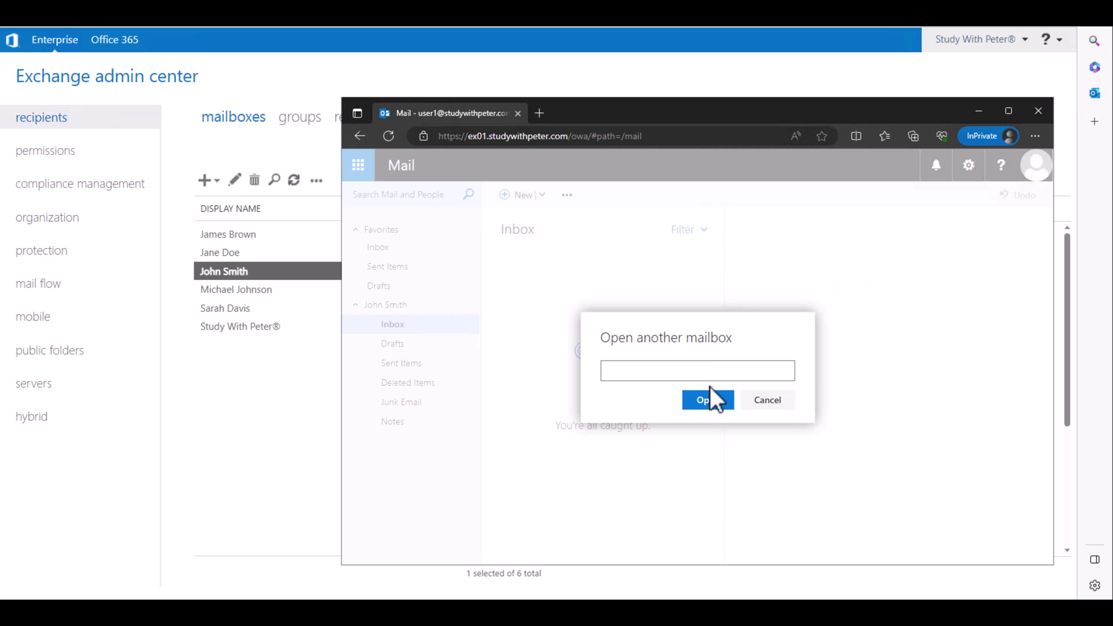
{"action": "left_click", "coordinate": [771, 400]}
- Sign out of the sender's mailbox and select the forwarding recipient's mailbox in the admin center
{"action": "left_click", "coordinate": [1009, 172]}
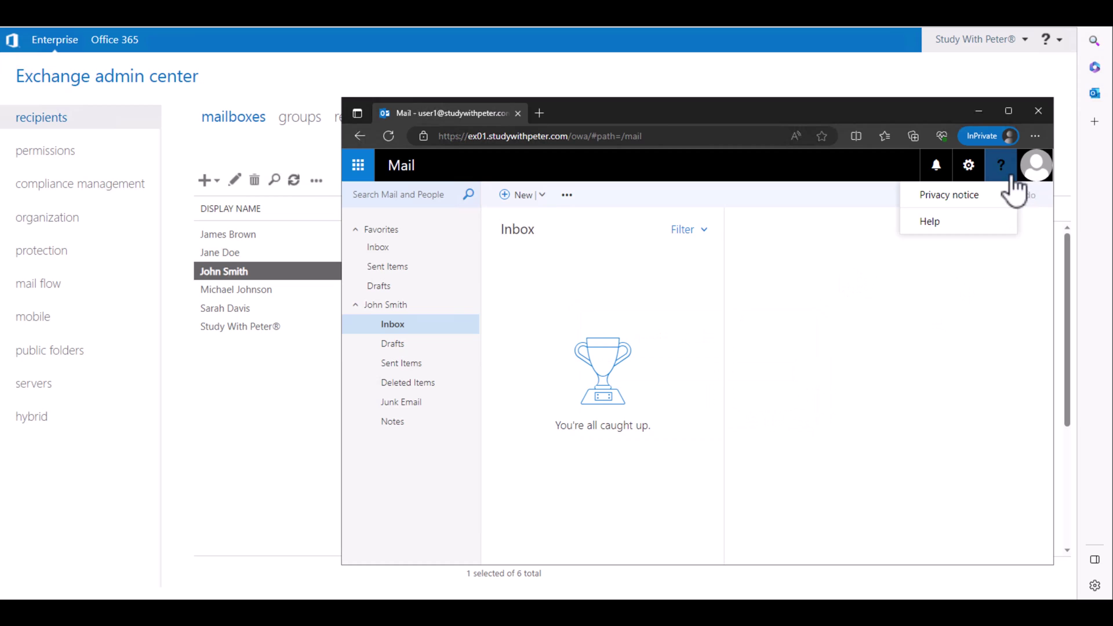
{"action": "left_click", "coordinate": [1032, 169]}
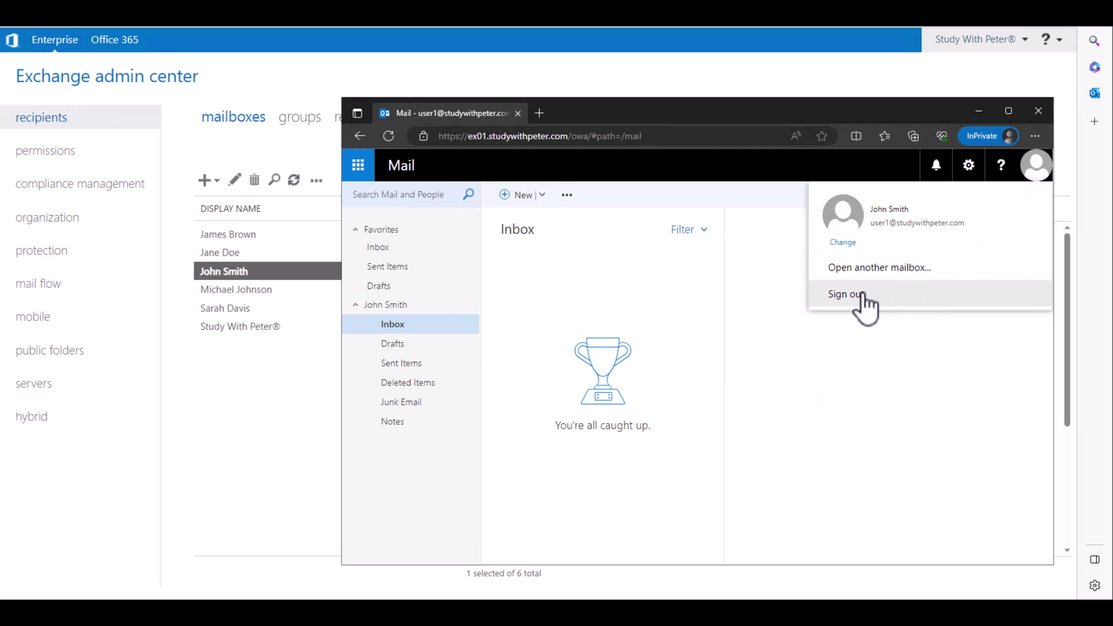
{"action": "left_click", "coordinate": [862, 294]}
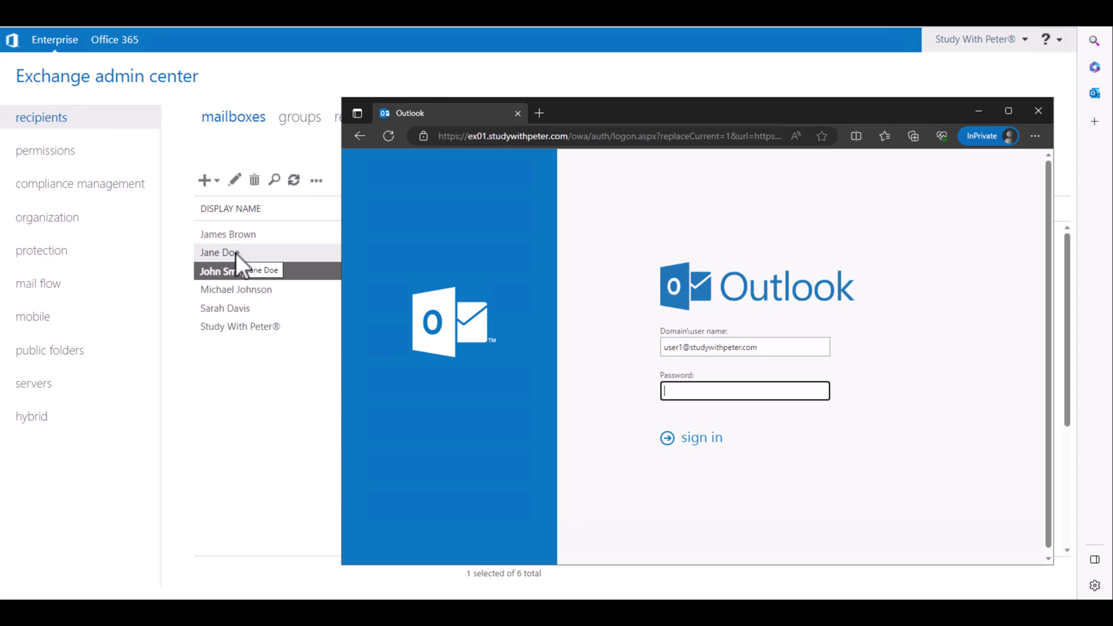
{"action": "left_click", "coordinate": [235, 253]}
- Sign in to Outlook as the forwarding recipient using their copied address and password
{"action": "left_click_drag", "start_coordinate": [945, 287], "coordinate": [805, 284]}
{"action": "key", "text": "ctrl+c"}
{"action": "mouse_move", "coordinate": [239, 608]}
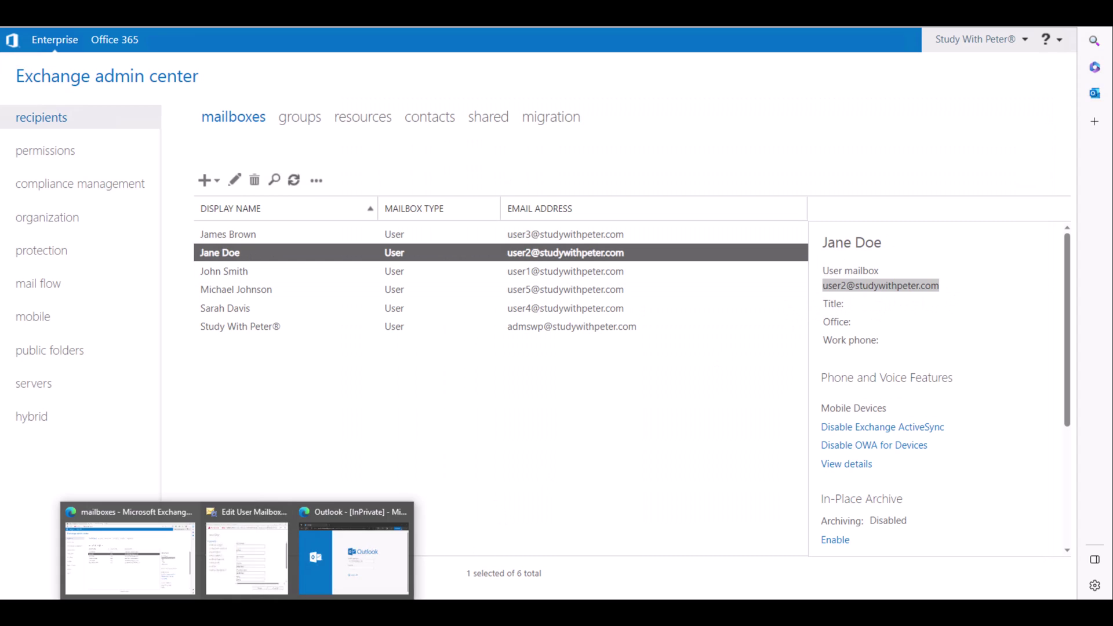
{"action": "left_click", "coordinate": [370, 551]}
{"action": "left_click_drag", "start_coordinate": [753, 347], "coordinate": [554, 346]}
{"action": "key", "text": "ctrl+v"}
{"action": "left_click", "coordinate": [704, 389]}
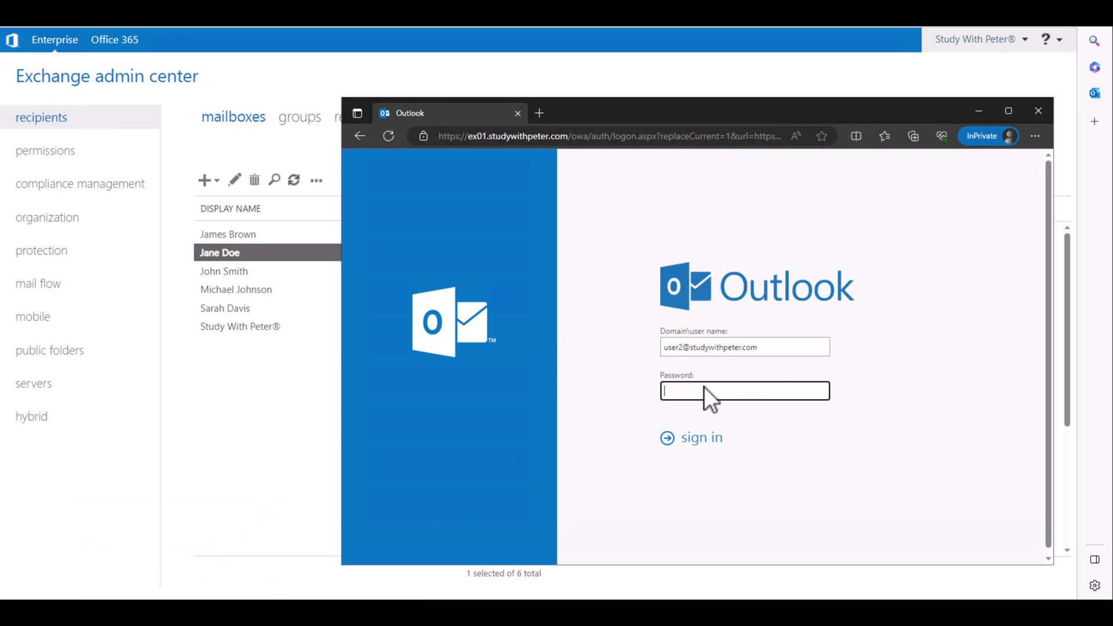
{"action": "type", "text": "P"}
{"action": "key", "text": "Return"}
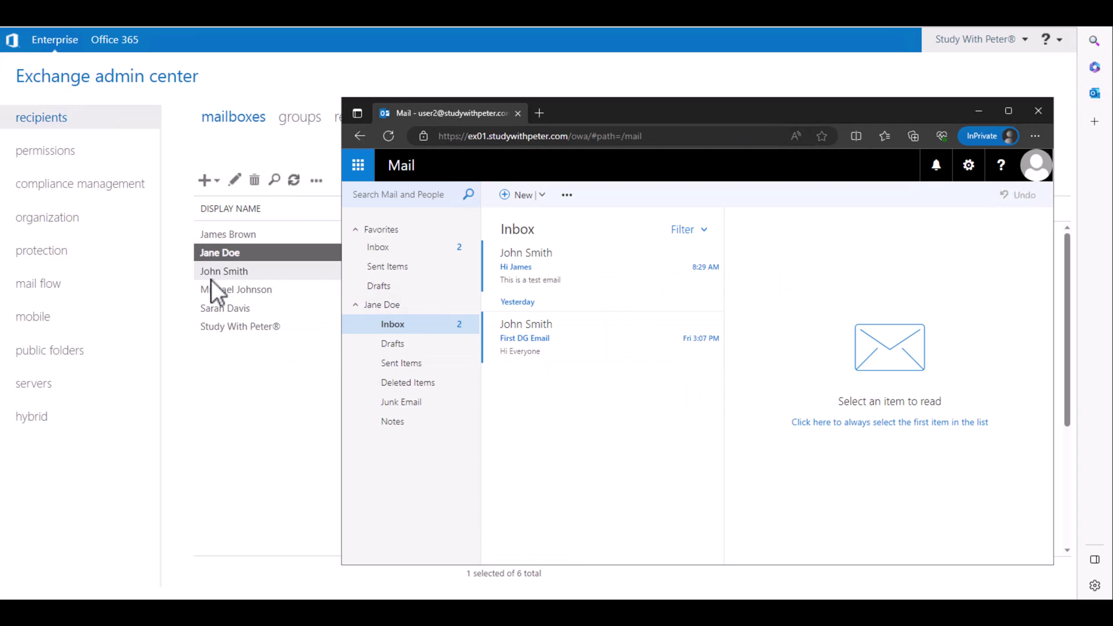
- Open the forwarded test email, then show the original recipient's mailbox features in the admin center
{"action": "left_click", "coordinate": [532, 266]}
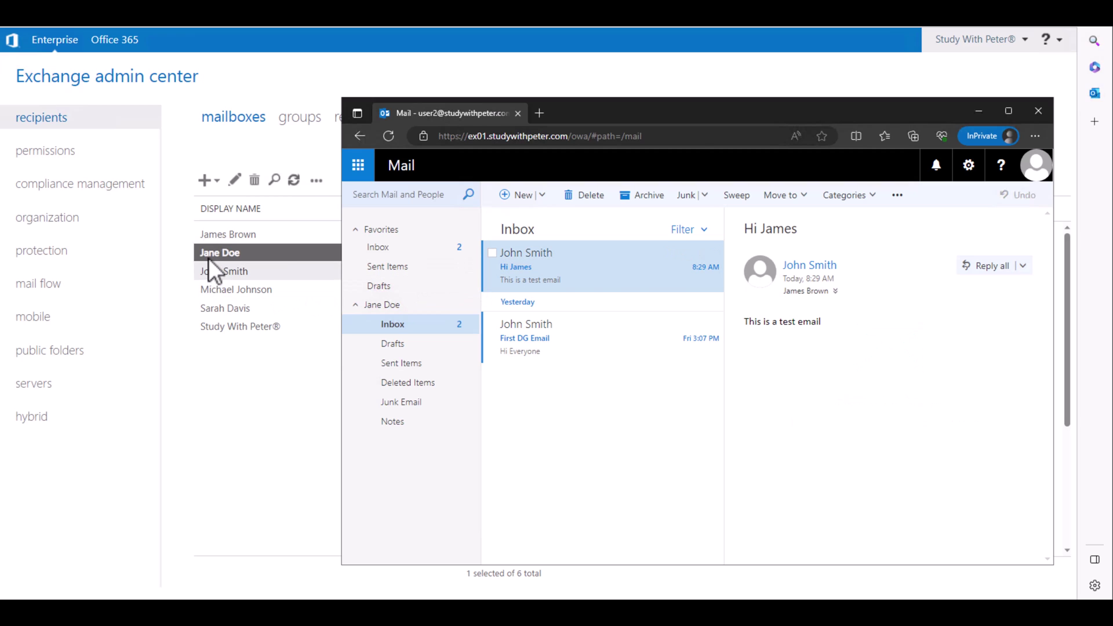
{"action": "left_click", "coordinate": [236, 238]}
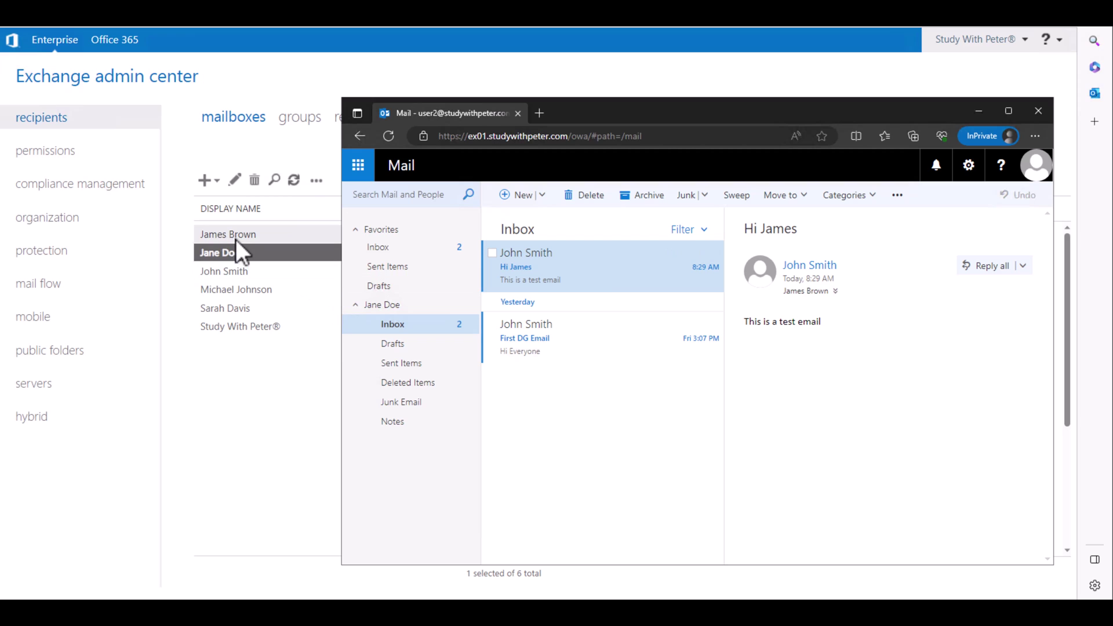
{"action": "left_click", "coordinate": [400, 315]}
- Verify the original recipient's Delivery Options show forwarding, cancel, and return to the Outlook inbox
{"action": "scroll", "coordinate": [707, 367], "scroll_direction": "down", "scroll_amount": 5}
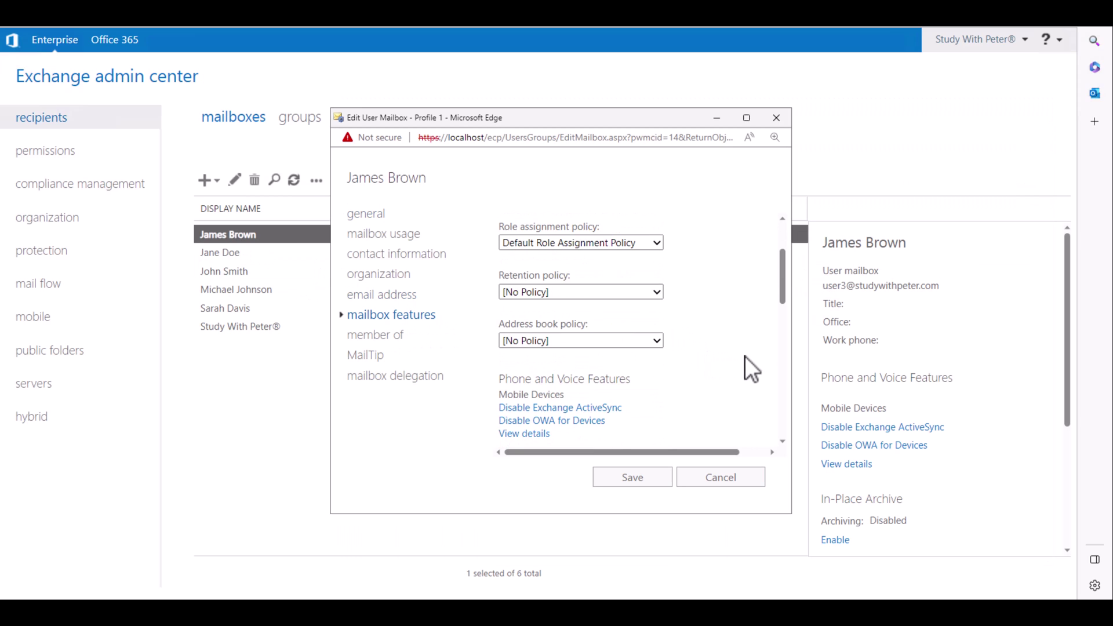
{"action": "scroll", "coordinate": [529, 416], "scroll_direction": "down", "scroll_amount": 2}
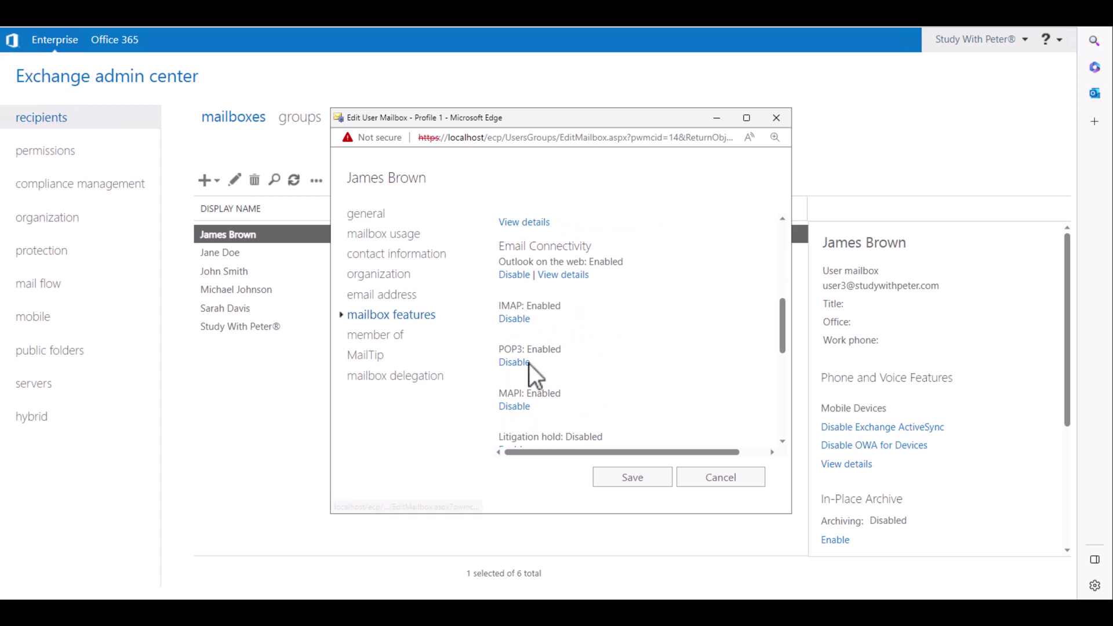
{"action": "scroll", "coordinate": [700, 389], "scroll_direction": "down", "scroll_amount": 4}
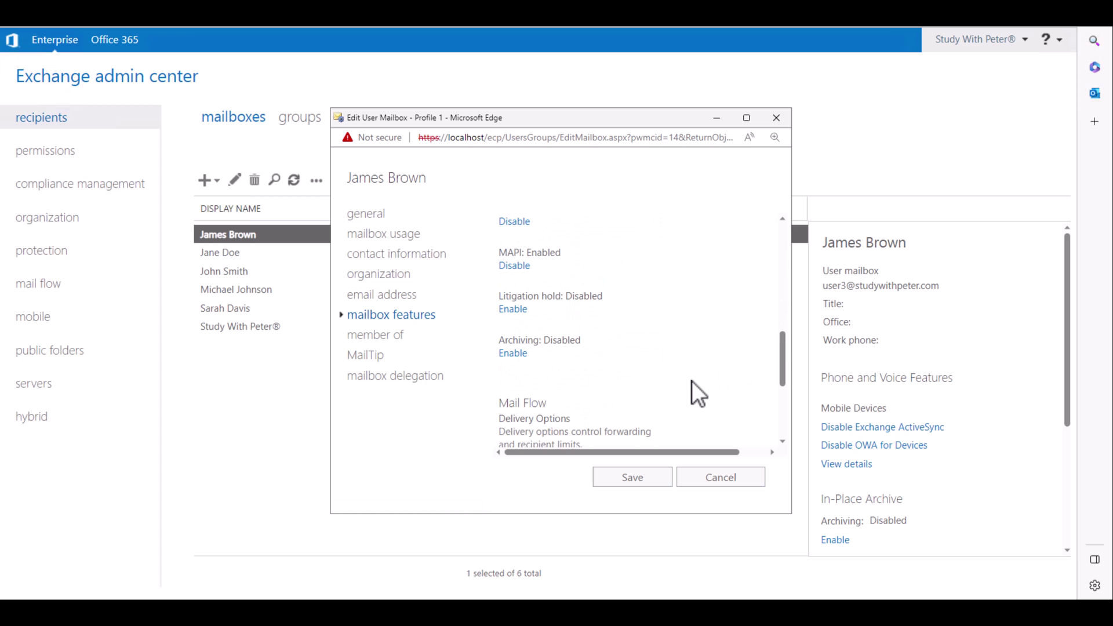
{"action": "left_click", "coordinate": [514, 388]}
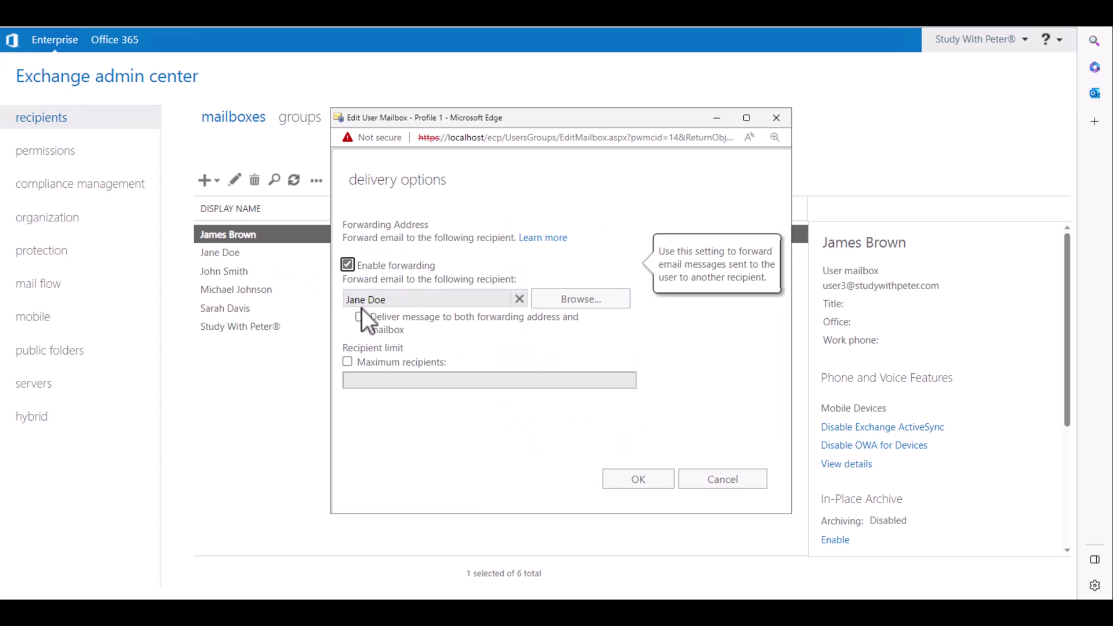
{"action": "left_click", "coordinate": [722, 479]}
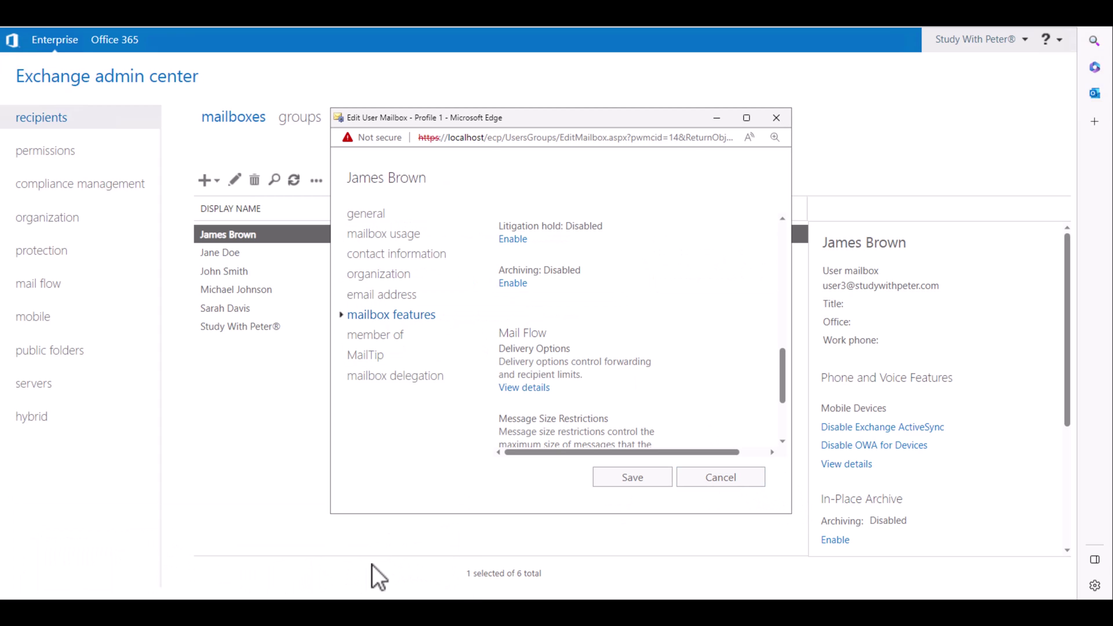
{"action": "mouse_move", "coordinate": [298, 588]}
{"action": "left_click", "coordinate": [340, 577]}
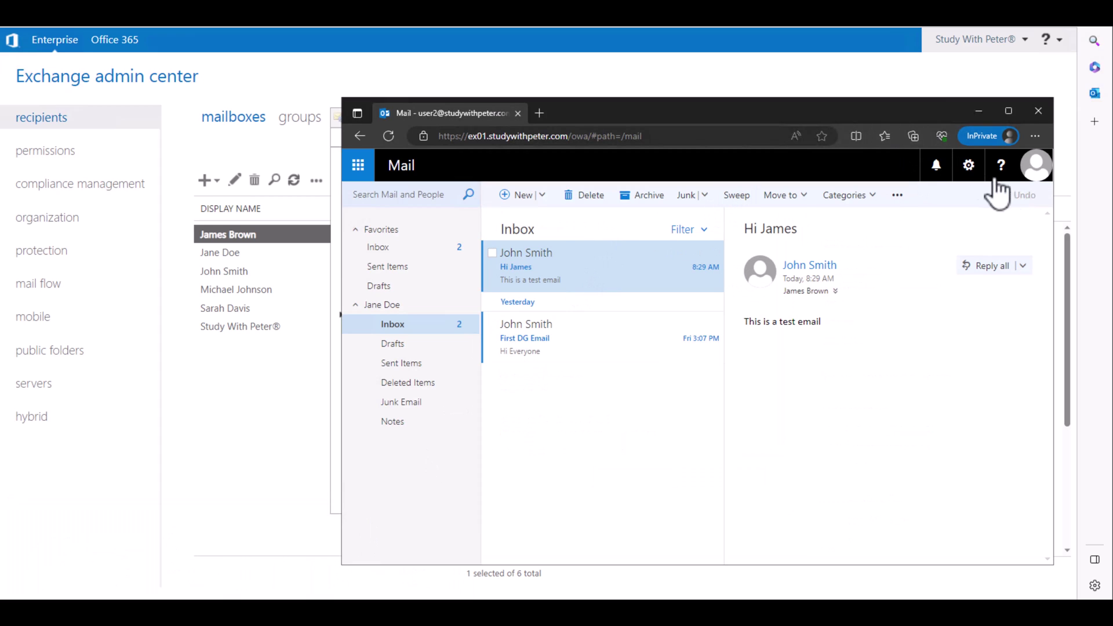
- Sign out of the forwarding recipient's mailbox and select the original recipient's email address in the admin center
{"action": "left_click", "coordinate": [1035, 174]}
{"action": "left_click", "coordinate": [843, 296]}
{"action": "left_click", "coordinate": [284, 234]}
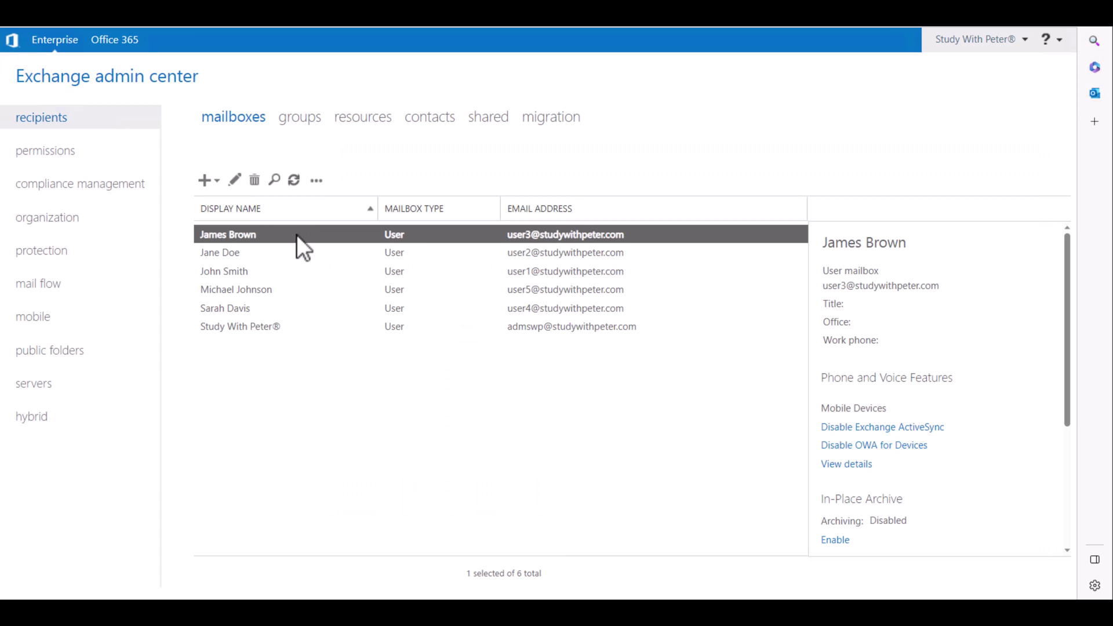
{"action": "double_click", "coordinate": [502, 237]}
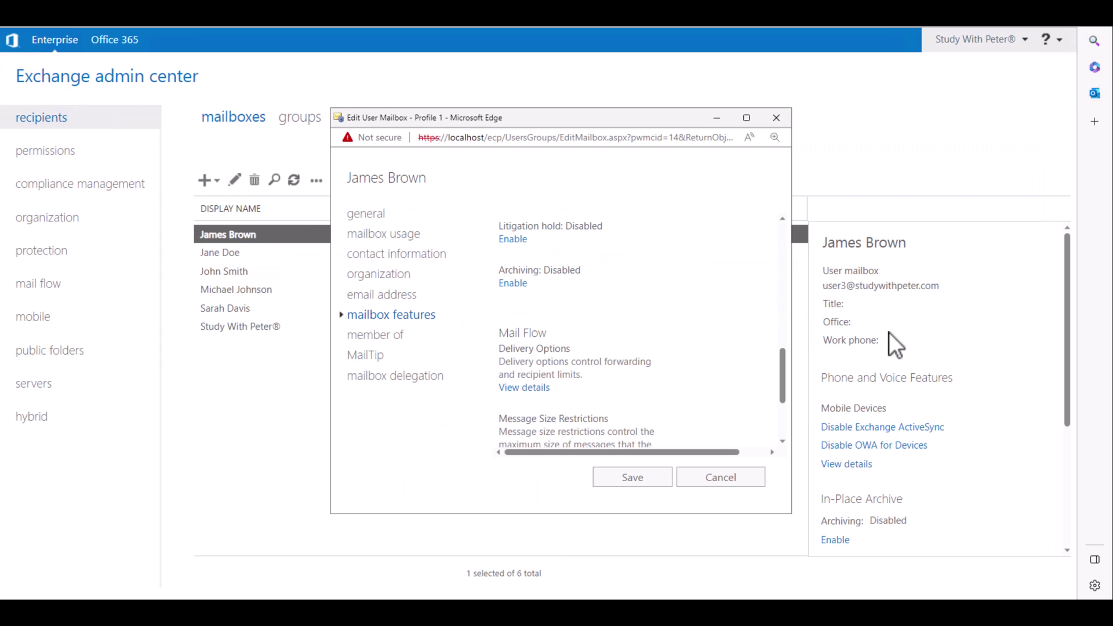
{"action": "left_click", "coordinate": [776, 118]}
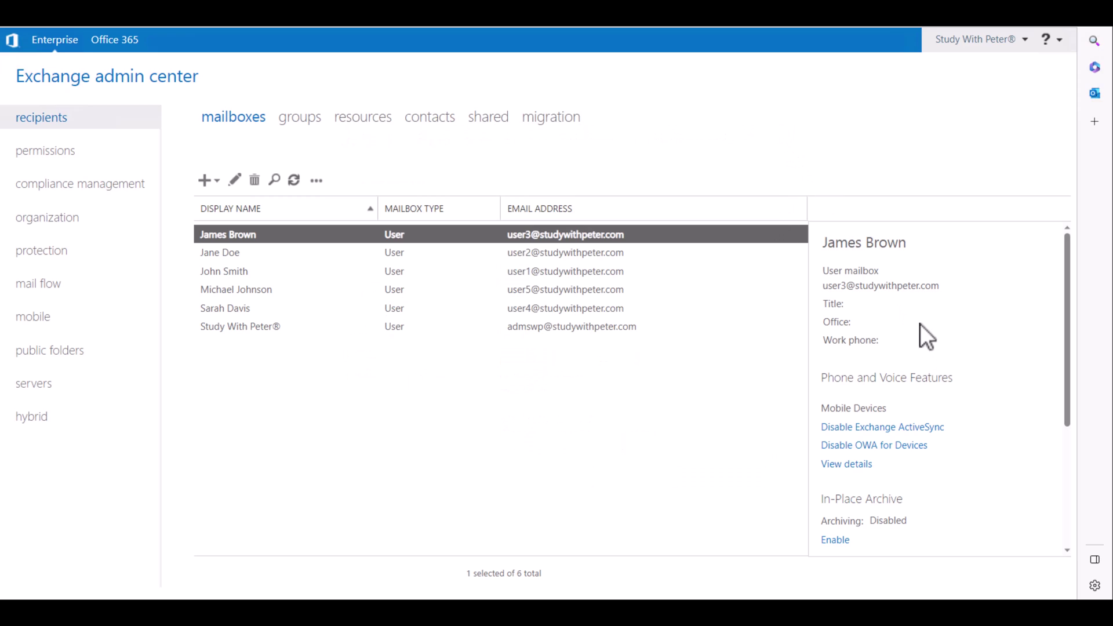
{"action": "triple_click", "coordinate": [911, 290]}
{"action": "key", "text": "ctrl+c"}
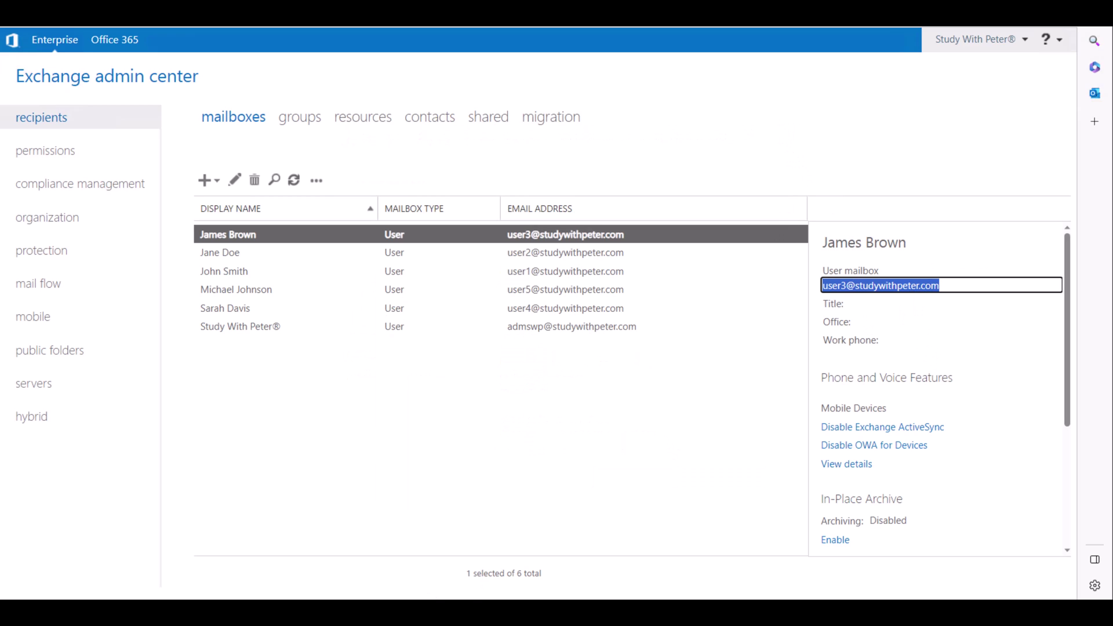
- Sign in to Outlook with the original recipient's pasted address and password
{"action": "mouse_move", "coordinate": [269, 613]}
{"action": "mouse_move", "coordinate": [311, 561]}
{"action": "left_click", "coordinate": [360, 555]}
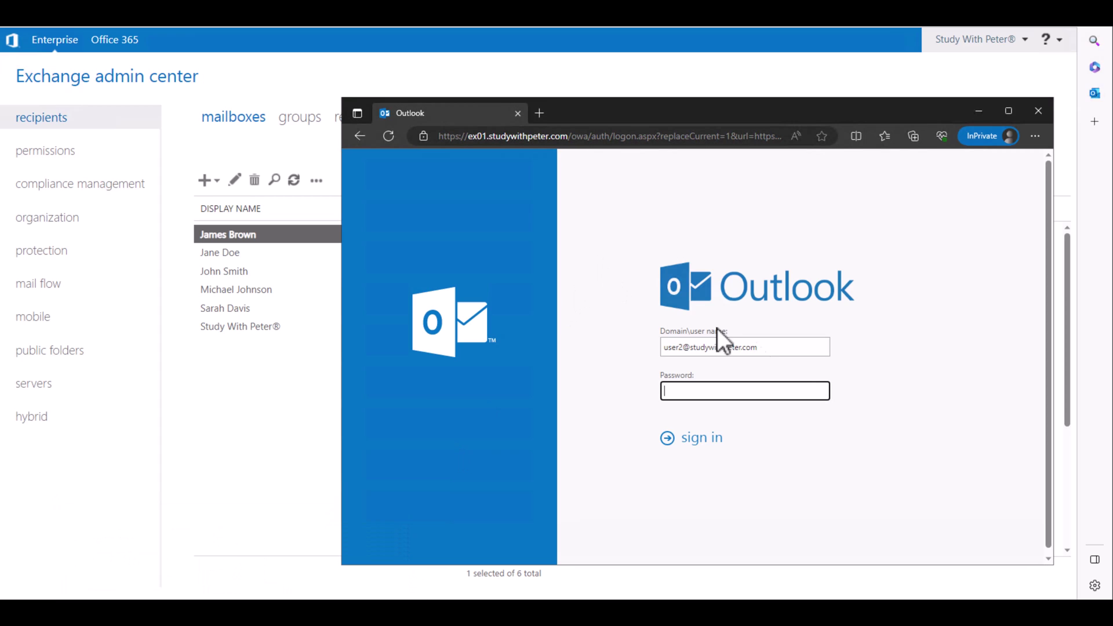
{"action": "left_click", "coordinate": [774, 348]}
{"action": "key", "text": "ctrl+a"}
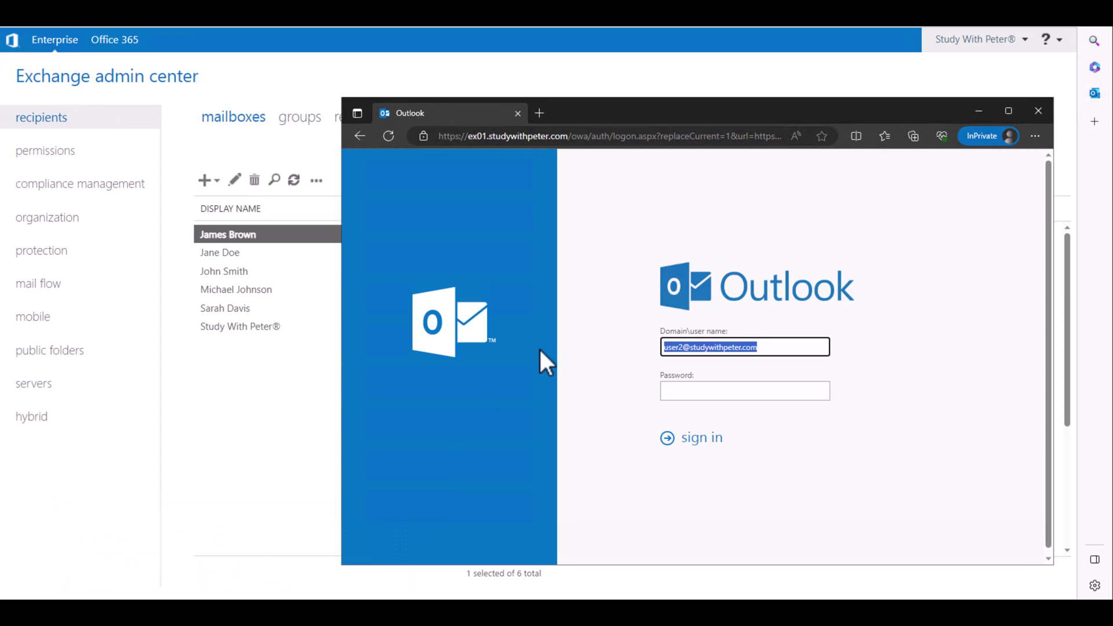
{"action": "key", "text": "ctrl+v"}
{"action": "left_click", "coordinate": [722, 388]}
{"action": "type", "text": "Pa"}
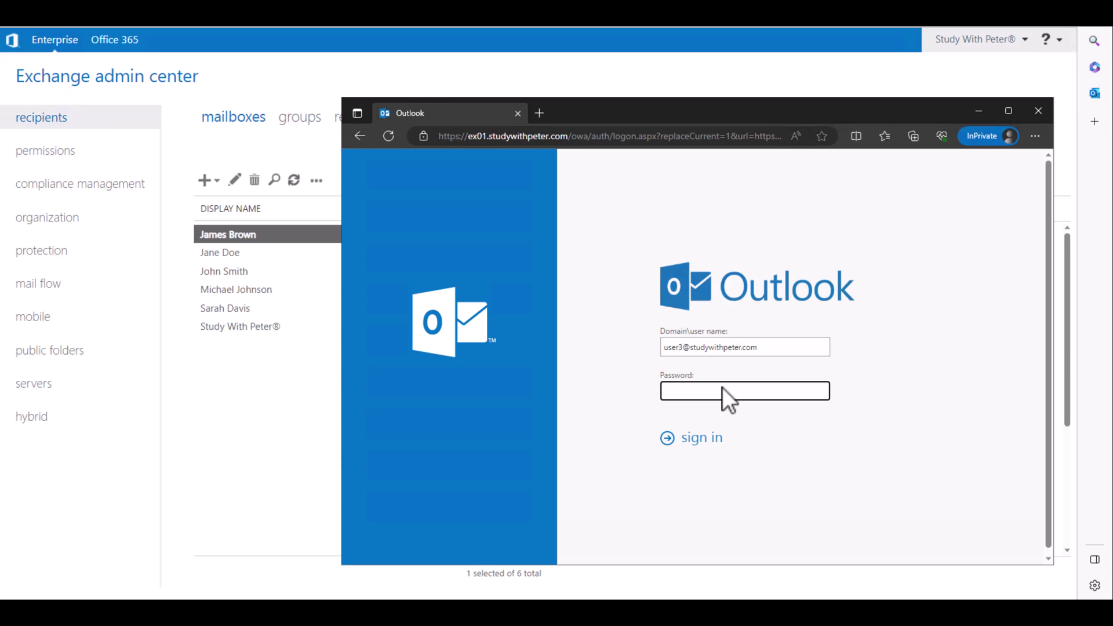
{"action": "type", "text": "ssword"}
{"action": "key", "text": "Return"}
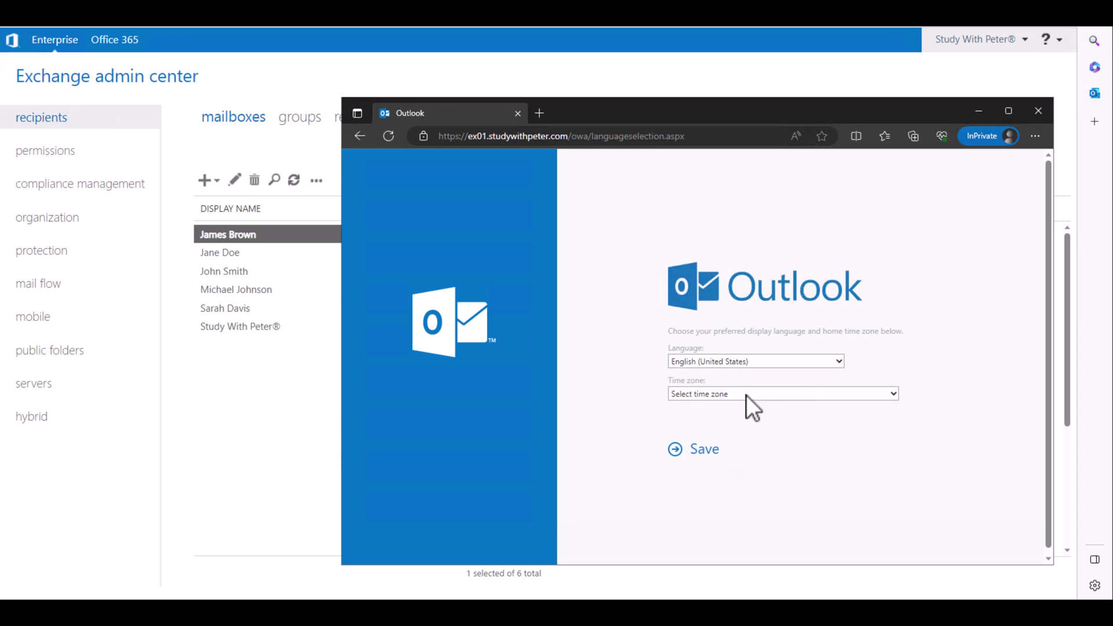
- Set the time zone to (UTC-06:00) Central America and save
{"action": "left_click", "coordinate": [746, 394]}
{"action": "left_click", "coordinate": [750, 357]}
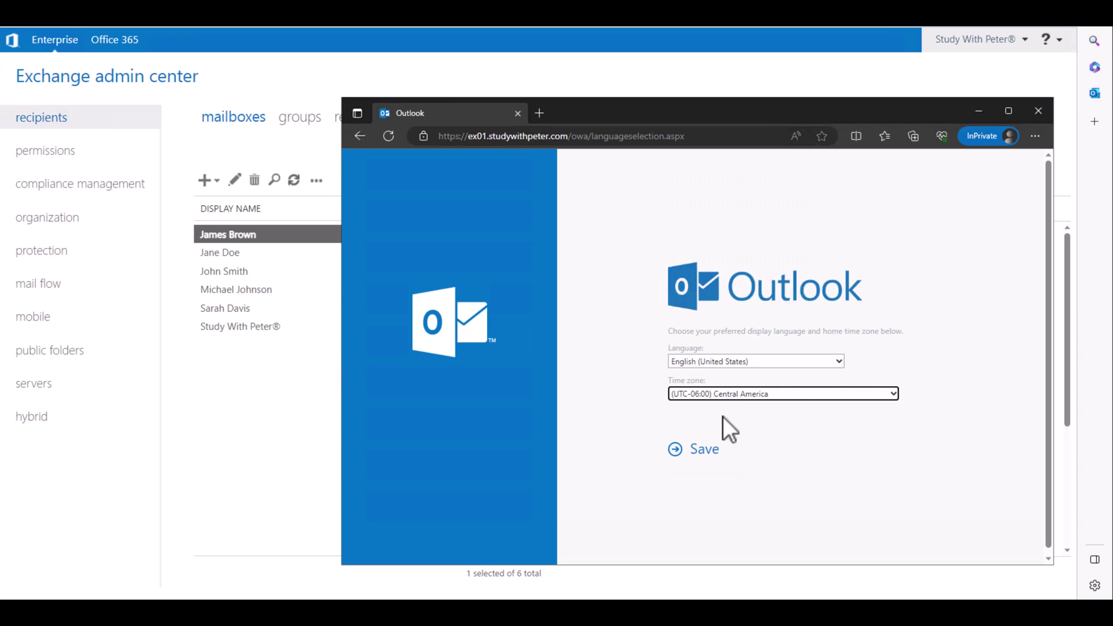
{"action": "left_click", "coordinate": [712, 451]}
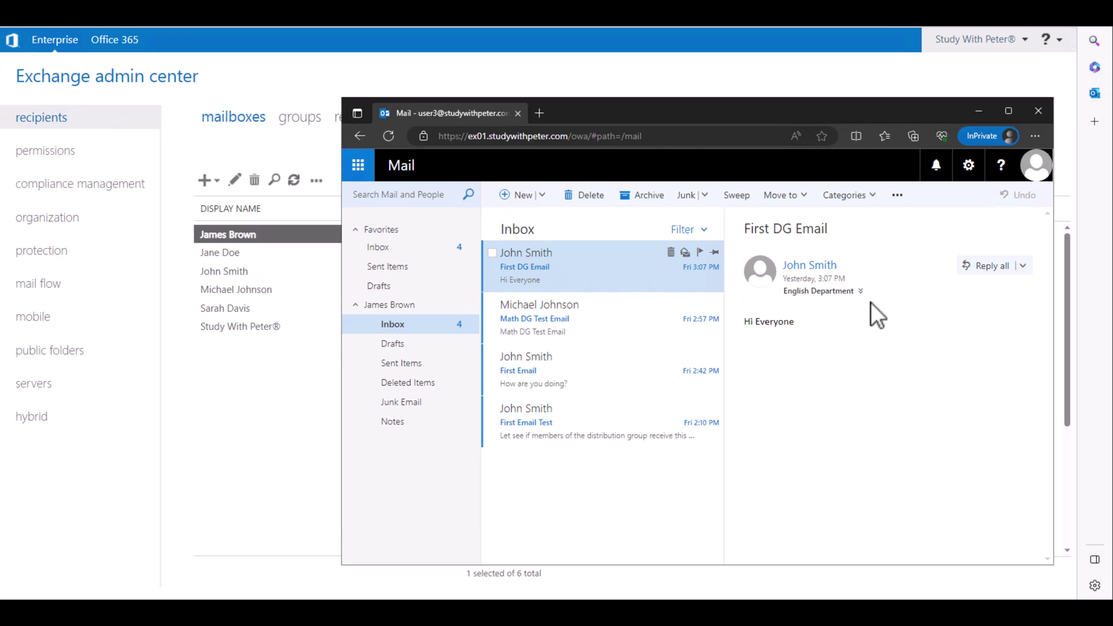
- Check the English Department members, then read the Math DG Test Email, First Email and First Email Test messages
{"action": "left_click", "coordinate": [828, 292]}
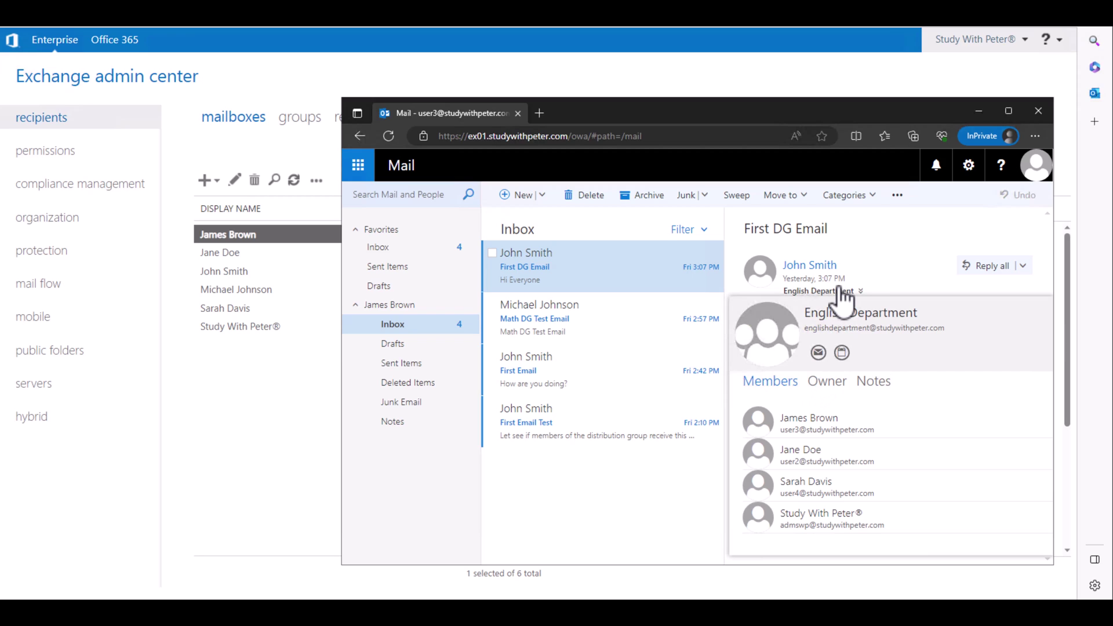
{"action": "left_click", "coordinate": [880, 234]}
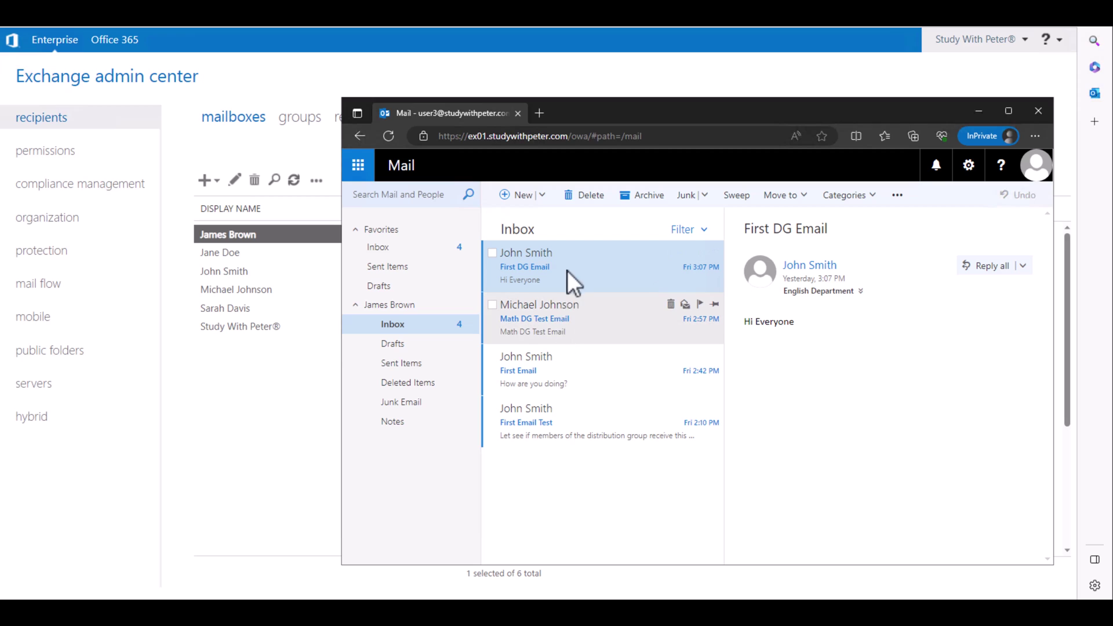
{"action": "left_click", "coordinate": [650, 296]}
{"action": "left_click", "coordinate": [579, 376]}
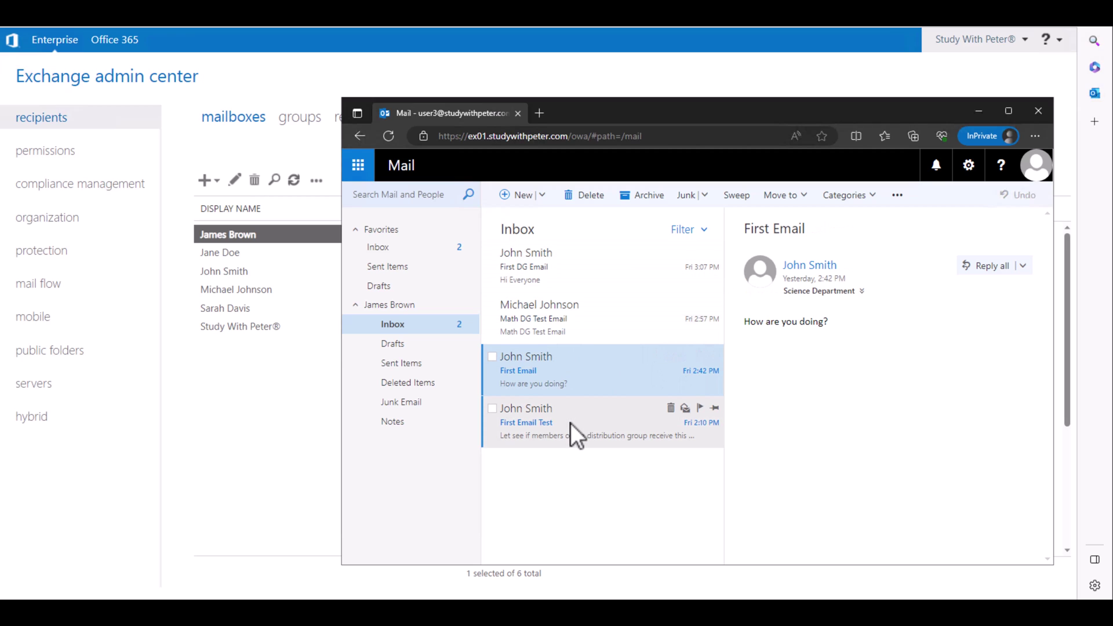
{"action": "left_click", "coordinate": [570, 424]}
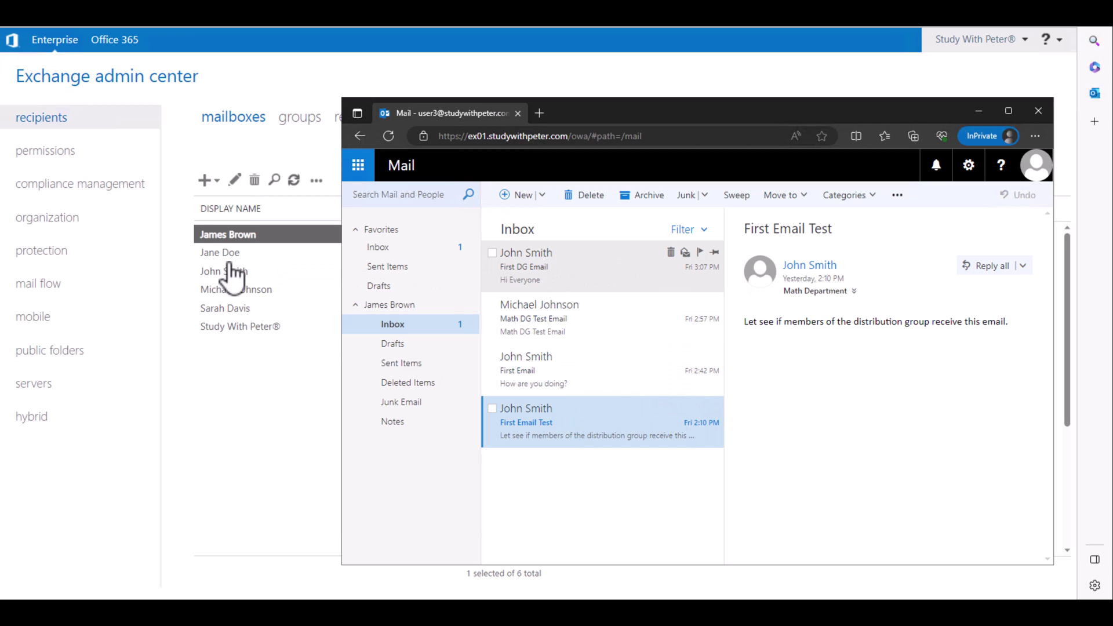
{"action": "left_click", "coordinate": [1037, 174]}
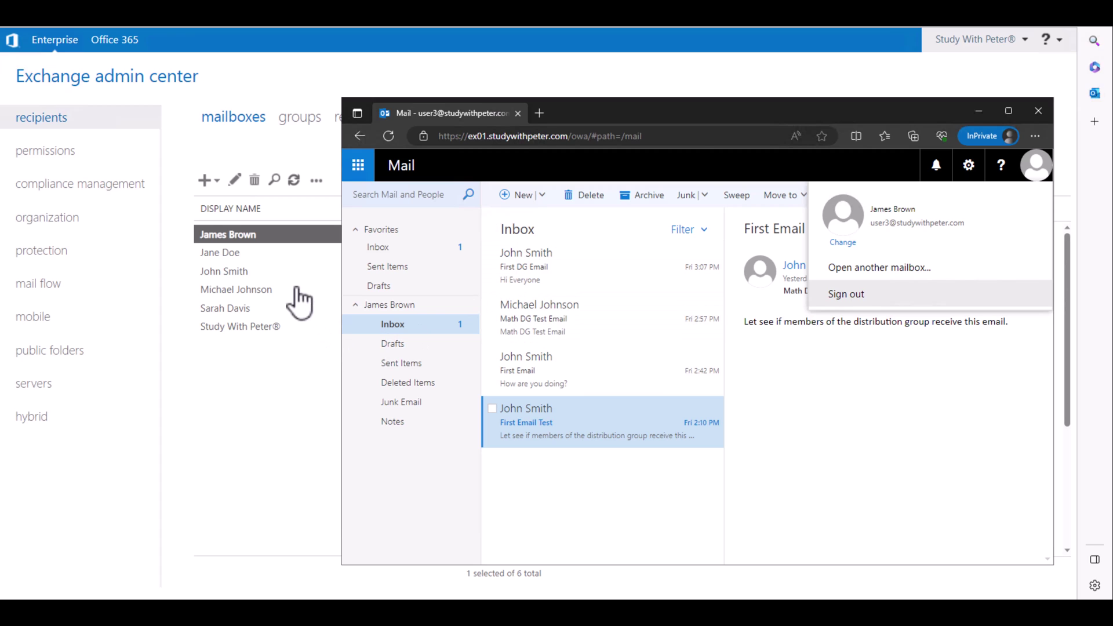
{"action": "left_click", "coordinate": [275, 237]}
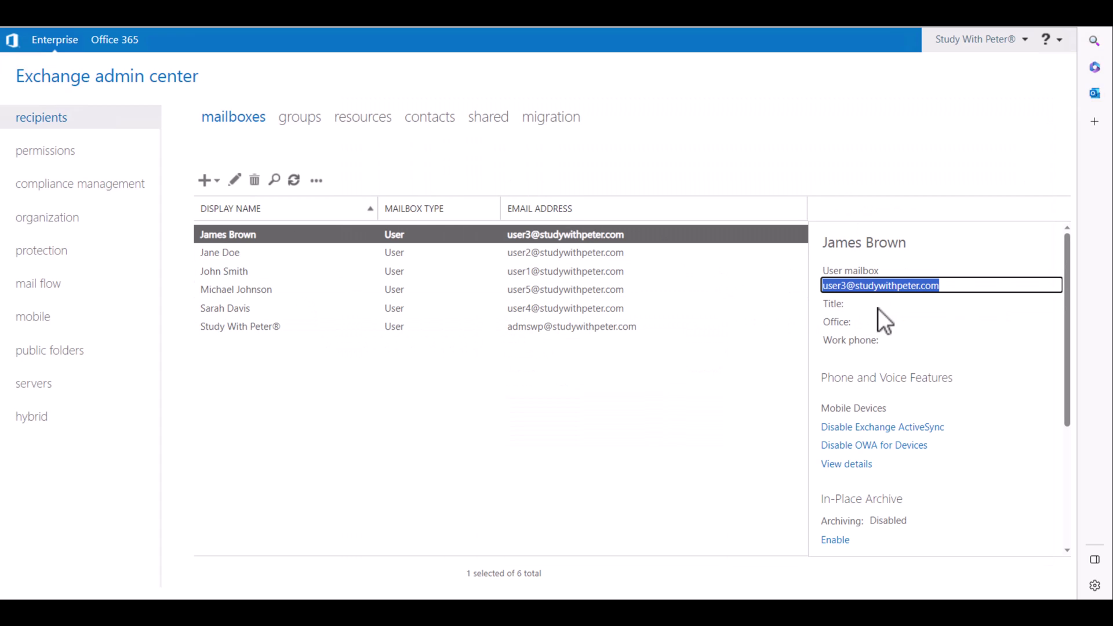
- Set the recipient's mailbox delivery options to deliver to both the forwarding address and mailbox, then save
{"action": "double_click", "coordinate": [260, 231]}
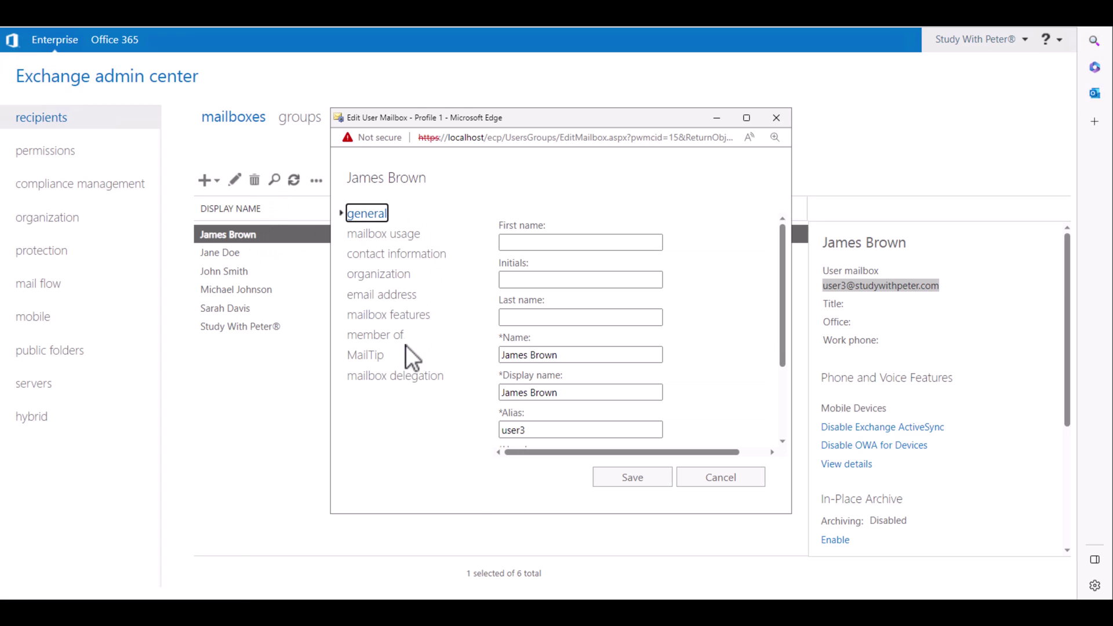
{"action": "left_click", "coordinate": [393, 316]}
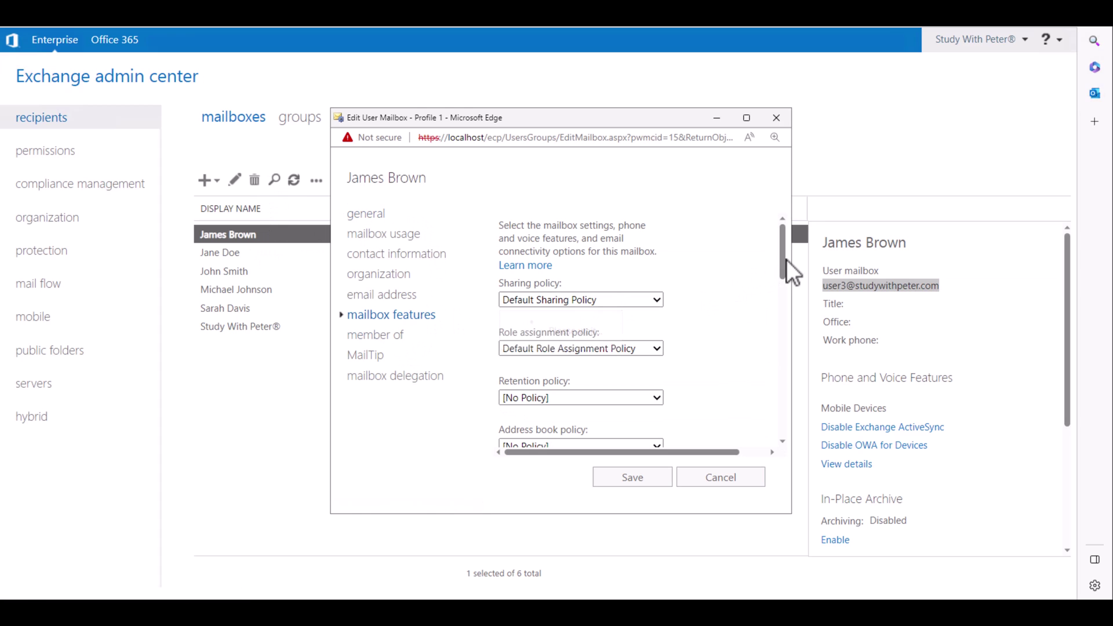
{"action": "left_click_drag", "start_coordinate": [787, 269], "coordinate": [707, 397]}
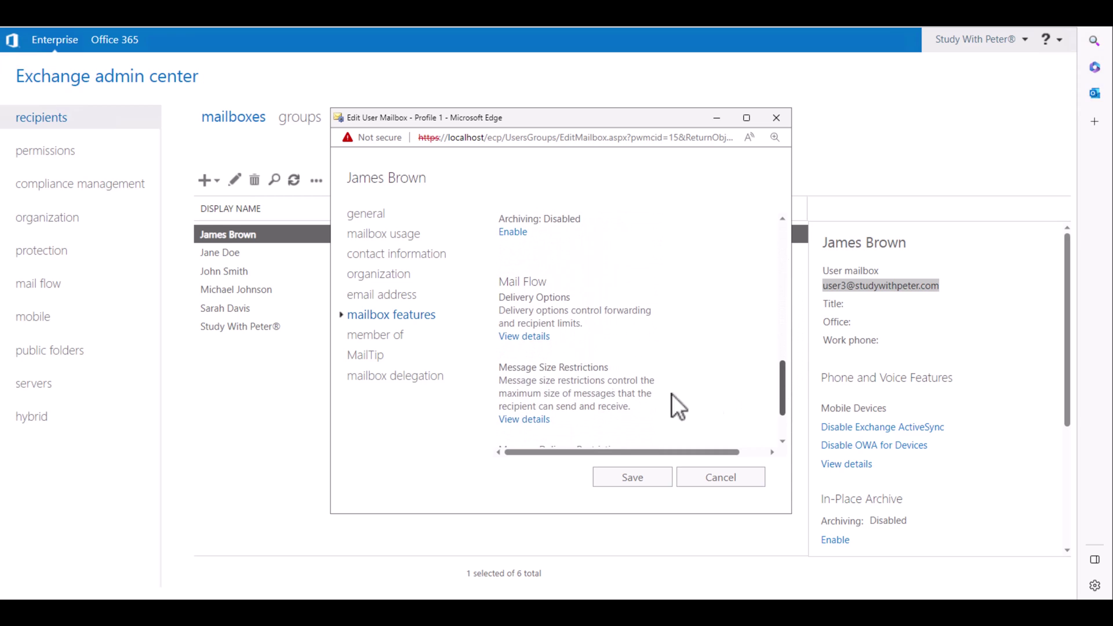
{"action": "left_click", "coordinate": [527, 336]}
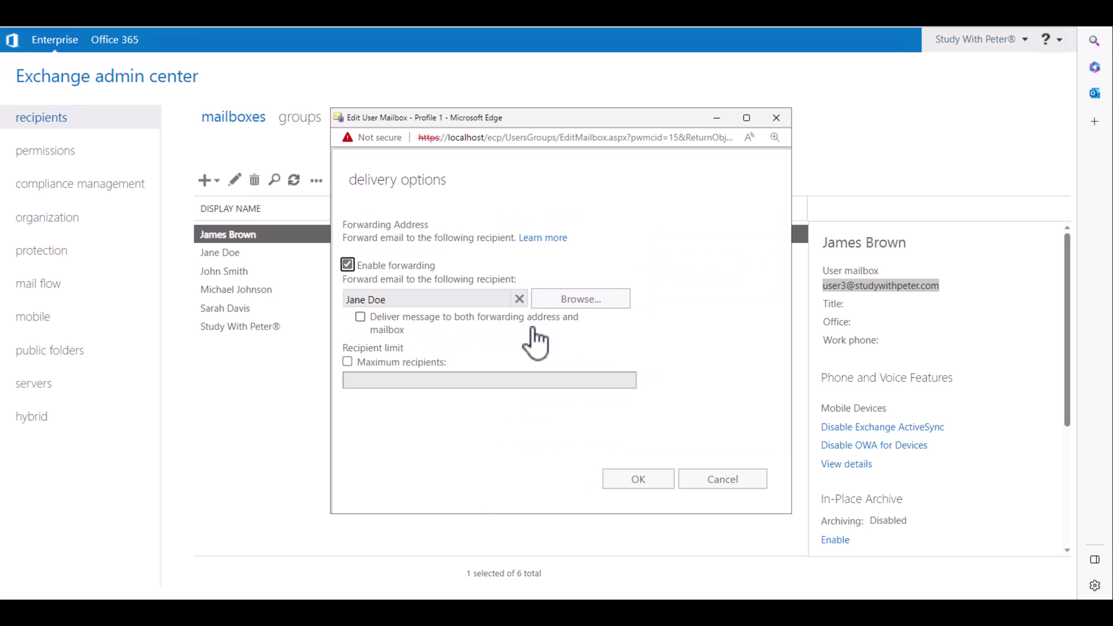
{"action": "left_click", "coordinate": [360, 317]}
{"action": "left_click", "coordinate": [638, 479]}
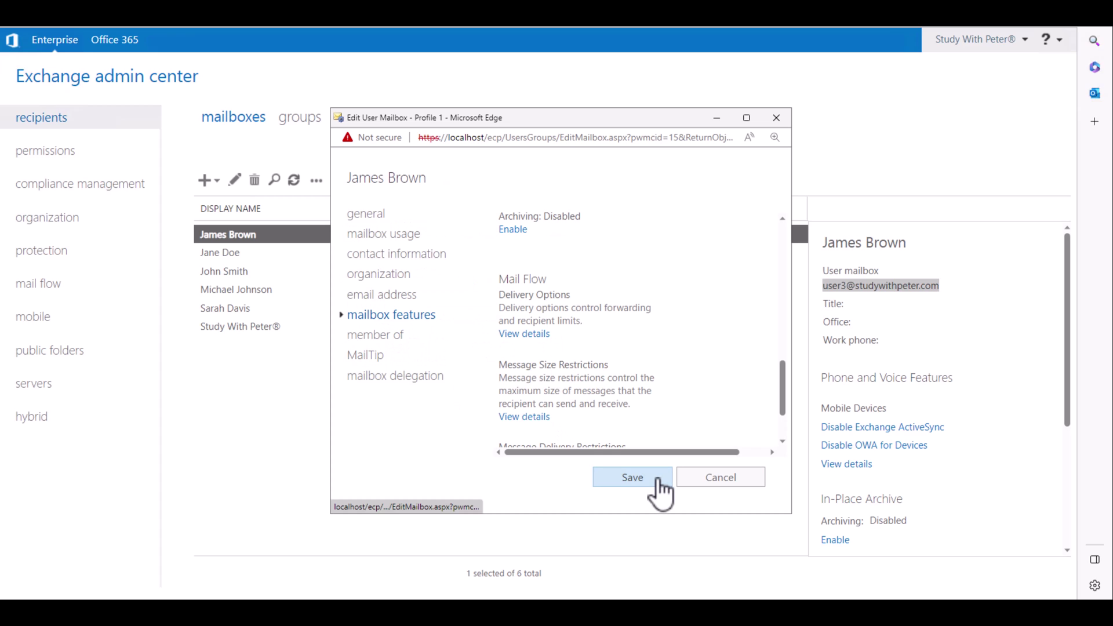
{"action": "left_click", "coordinate": [658, 480]}
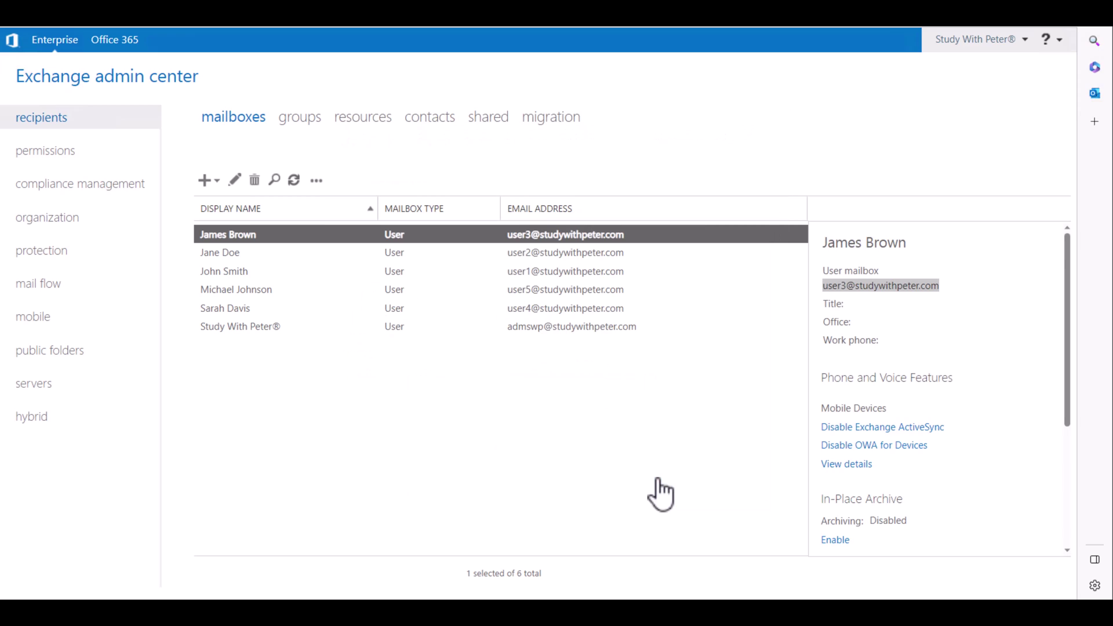
- Copy the sender's email address from their mailbox details in the admin center
{"action": "left_click", "coordinate": [249, 273]}
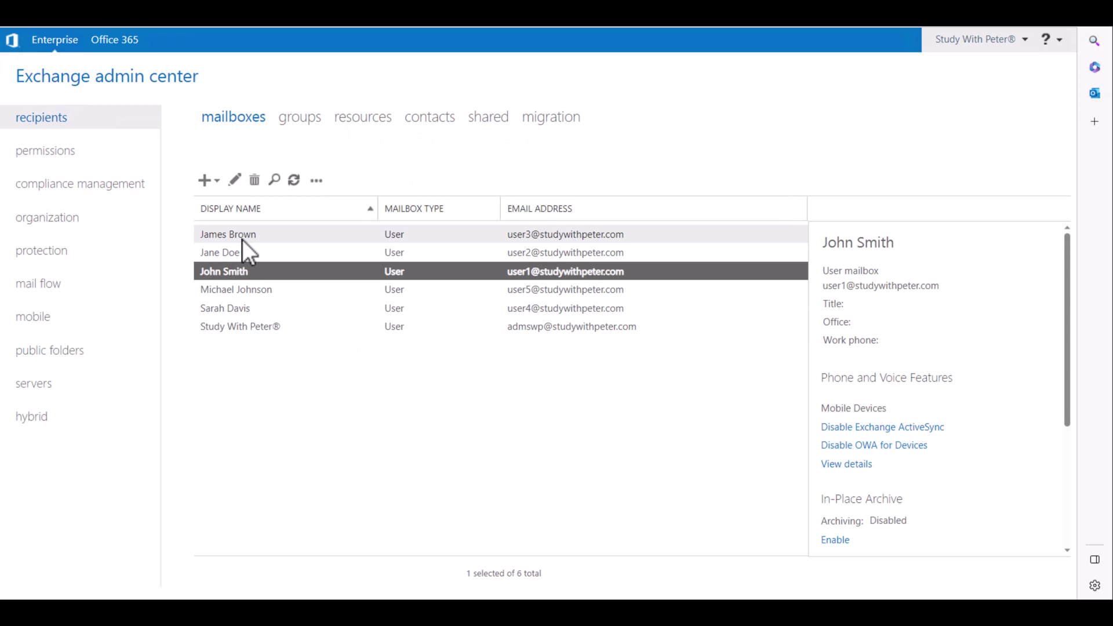
{"action": "triple_click", "coordinate": [906, 290]}
{"action": "key", "text": "ctrl+c"}
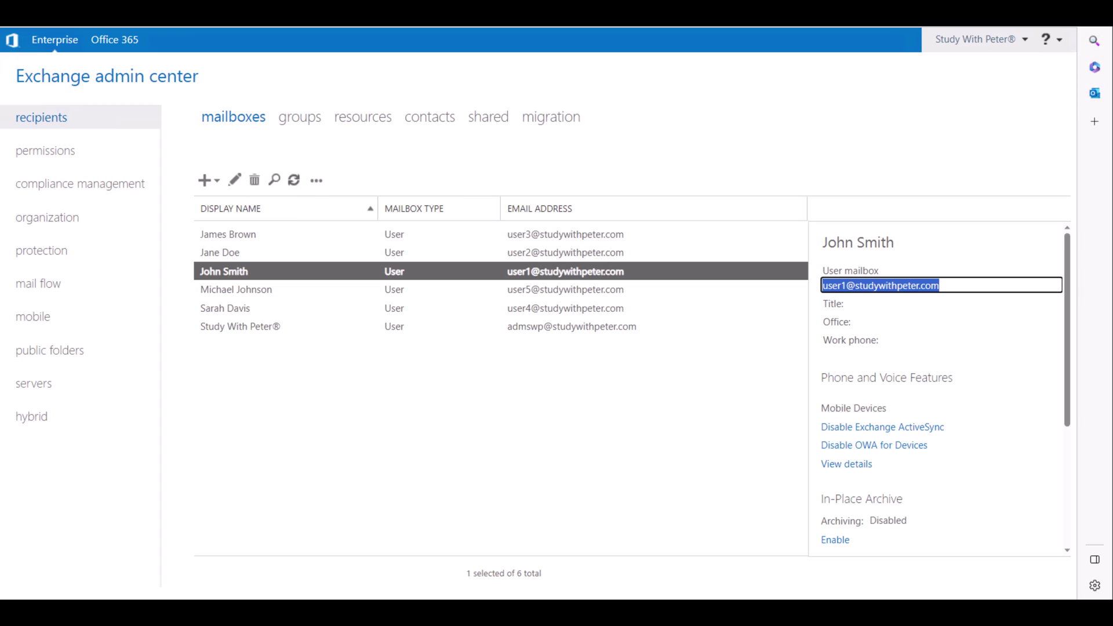
- Sign out of the recipient's Outlook mailbox, sign in as the sender, and start a new email
{"action": "left_click", "coordinate": [380, 565]}
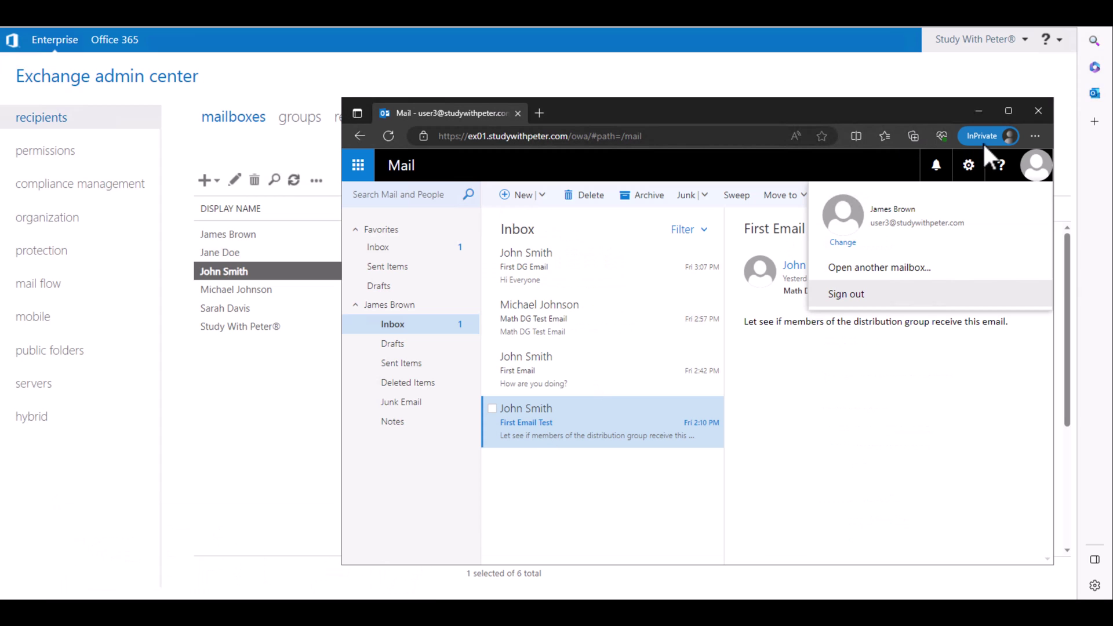
{"action": "left_click", "coordinate": [847, 294]}
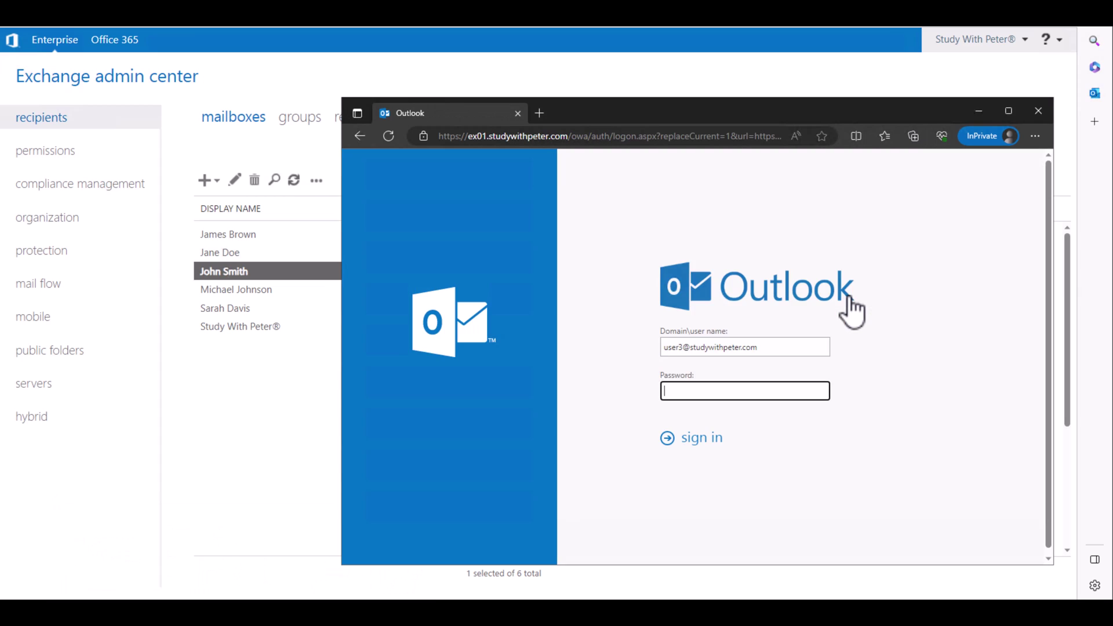
{"action": "key", "text": "shift+Tab"}
{"action": "key", "text": "ctrl+v"}
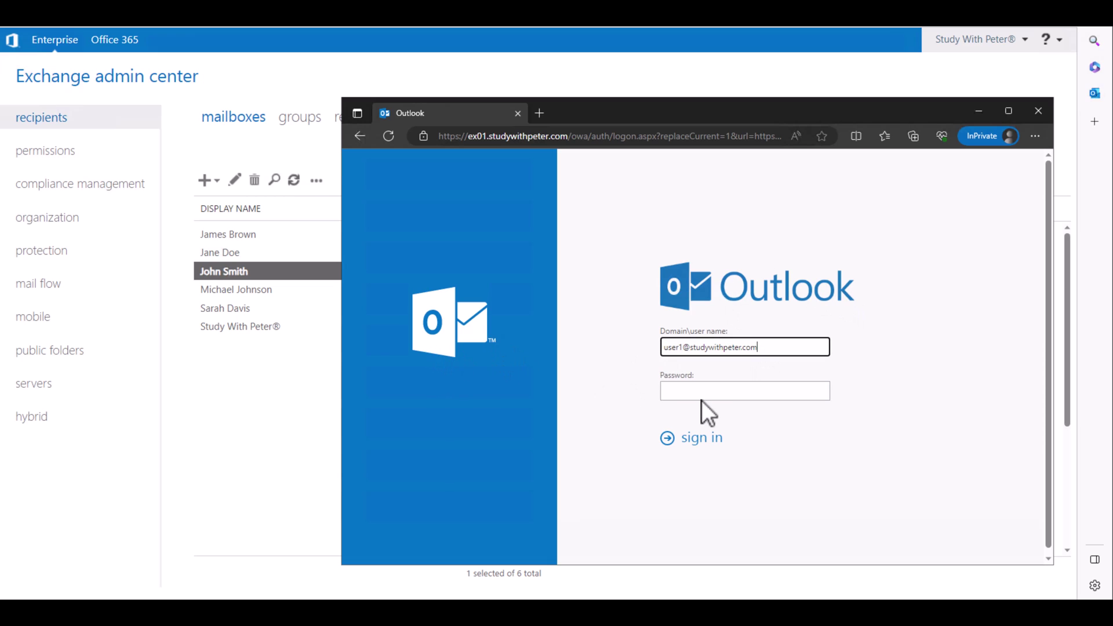
{"action": "left_click", "coordinate": [712, 391]}
{"action": "type", "text": "••••"}
{"action": "key", "text": "Return"}
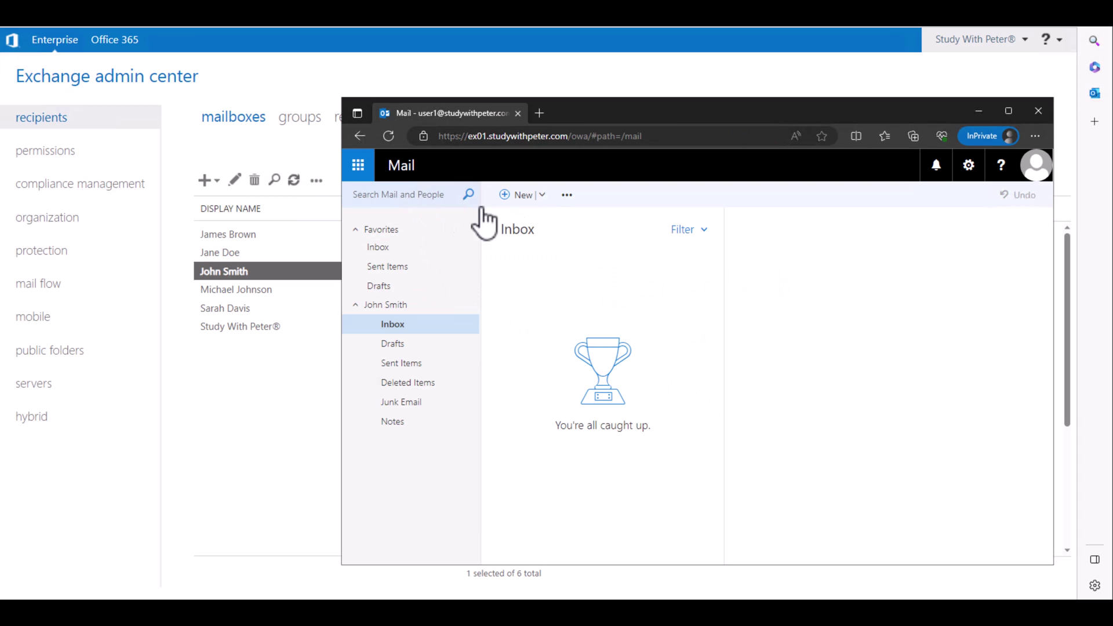
{"action": "left_click", "coordinate": [529, 197]}
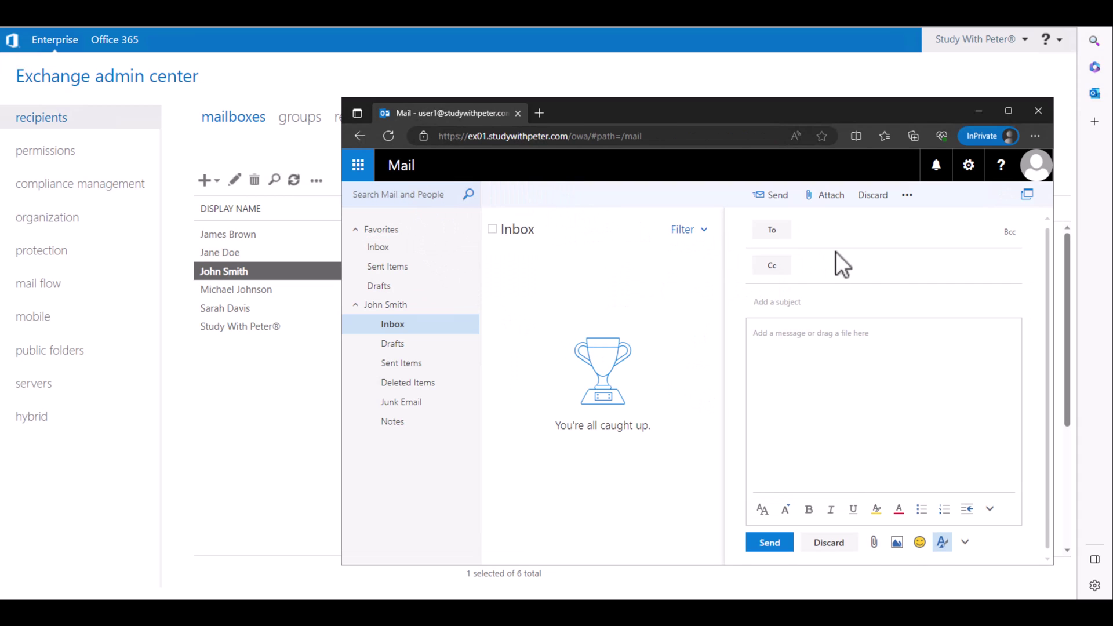
- Send the recipient an email with subject 'Hello from the other side' and body 'Hope you're good'
{"action": "type", "text": "ja"}
{"action": "key", "text": "Return"}
{"action": "left_click", "coordinate": [837, 300]}
{"action": "type", "text": "Hel"}
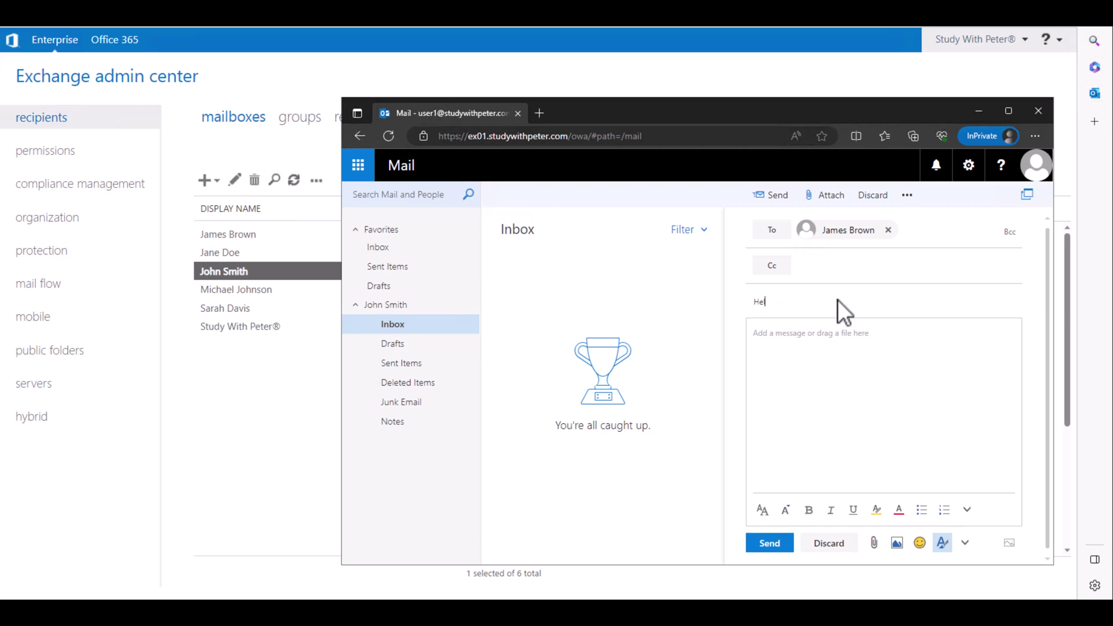
{"action": "type", "text": "lo"}
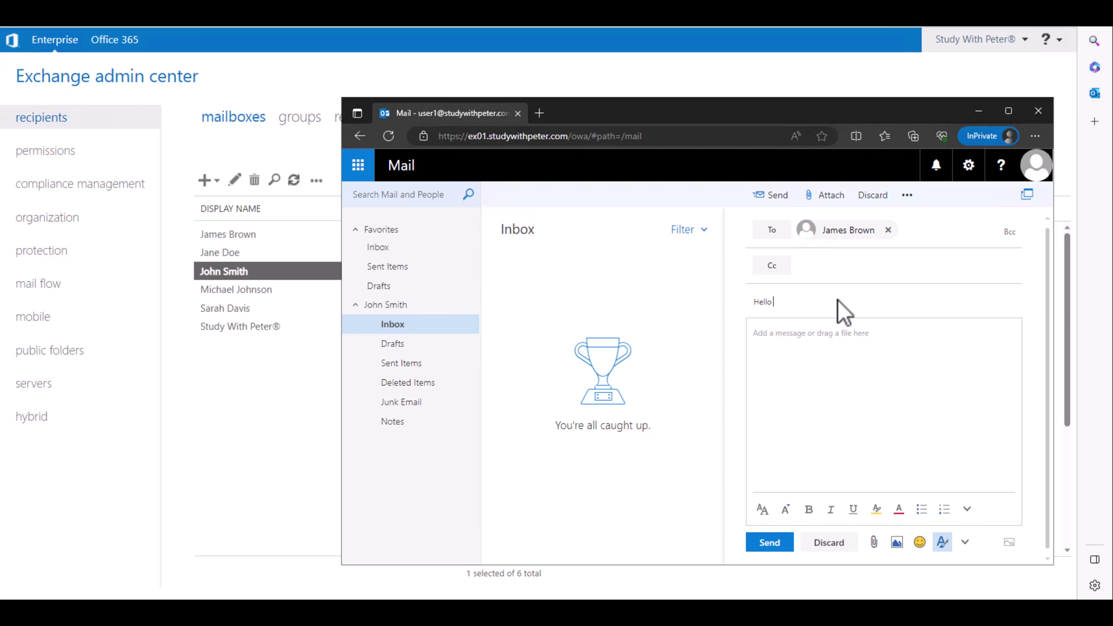
{"action": "type", "text": " from the o"}
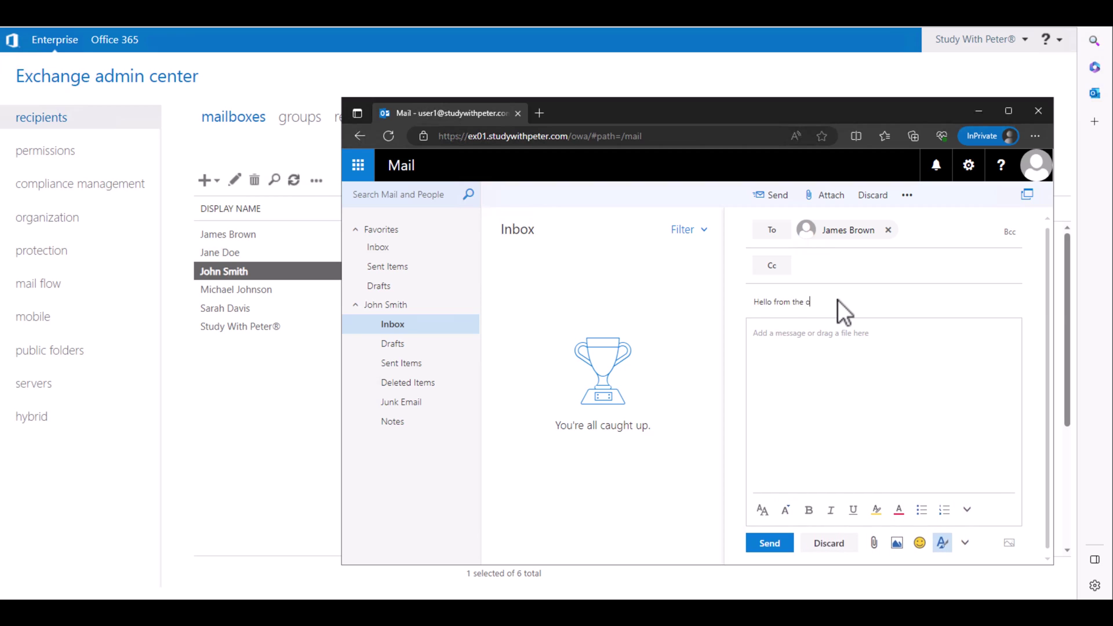
{"action": "type", "text": "ther side"}
{"action": "key", "text": "Tab"}
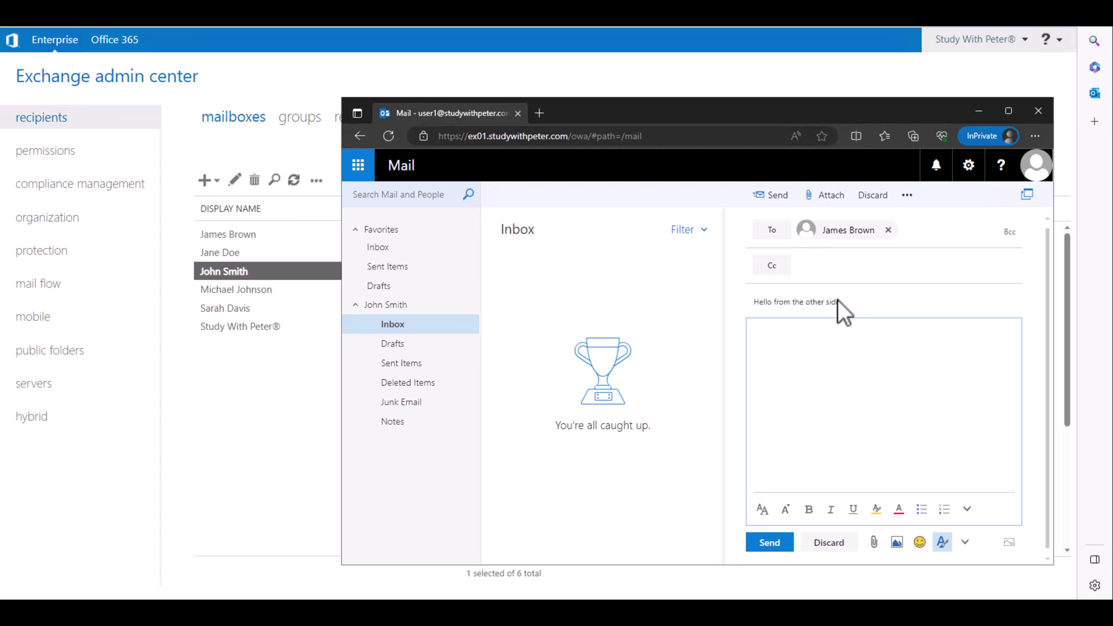
{"action": "type", "text": "Hope you're good"}
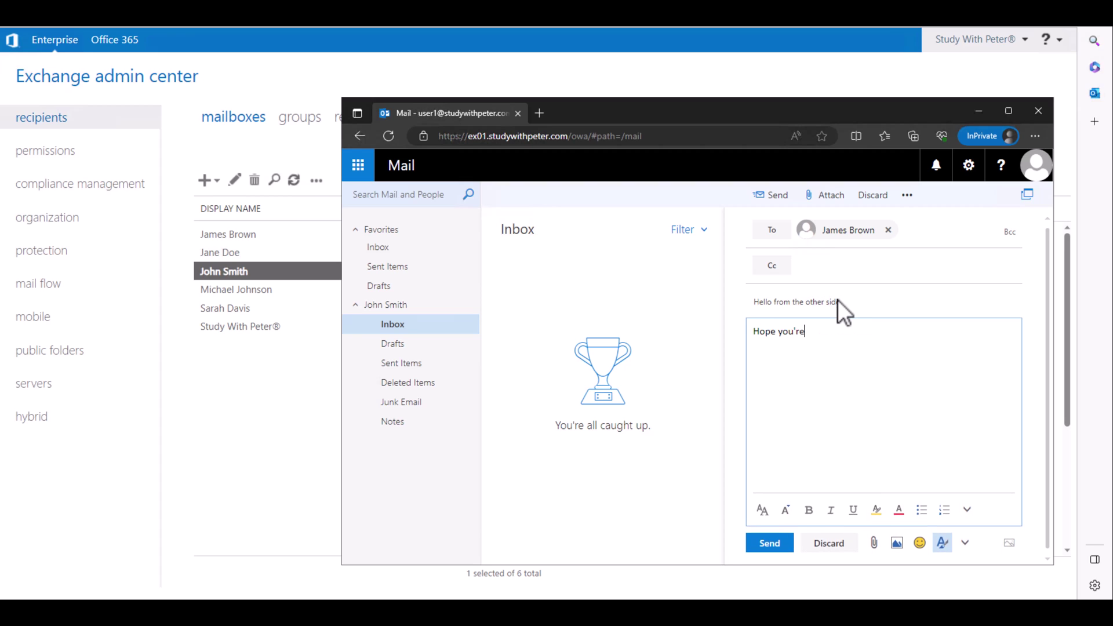
{"action": "left_click", "coordinate": [780, 545]}
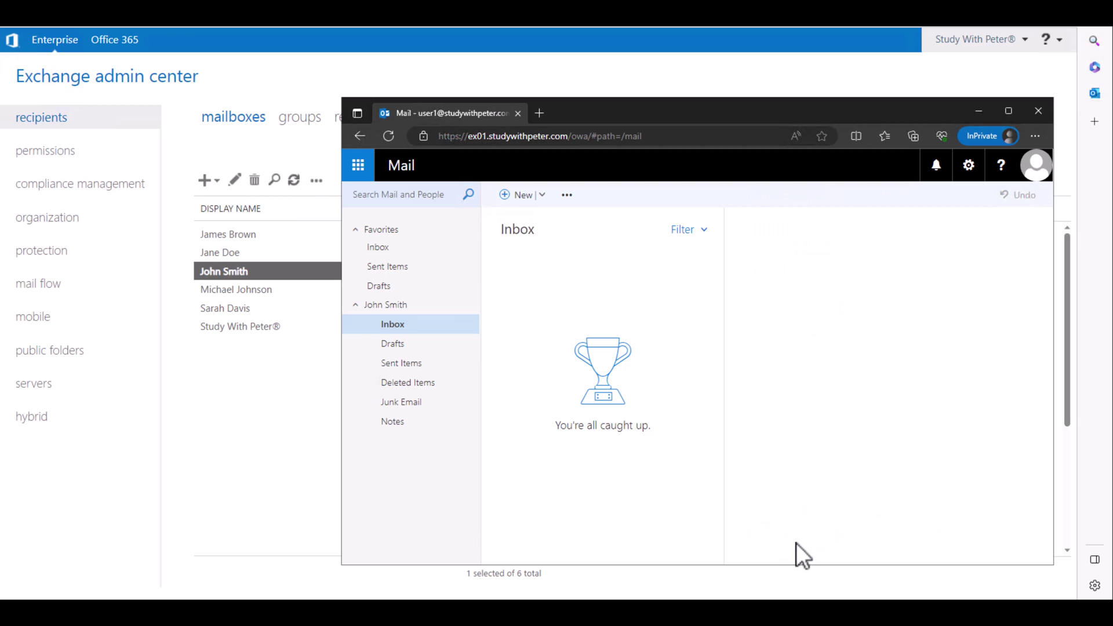
{"action": "left_click", "coordinate": [1037, 168]}
- Sign out of the sender's mailbox and select the recipient's email address in the admin center
{"action": "left_click", "coordinate": [856, 298]}
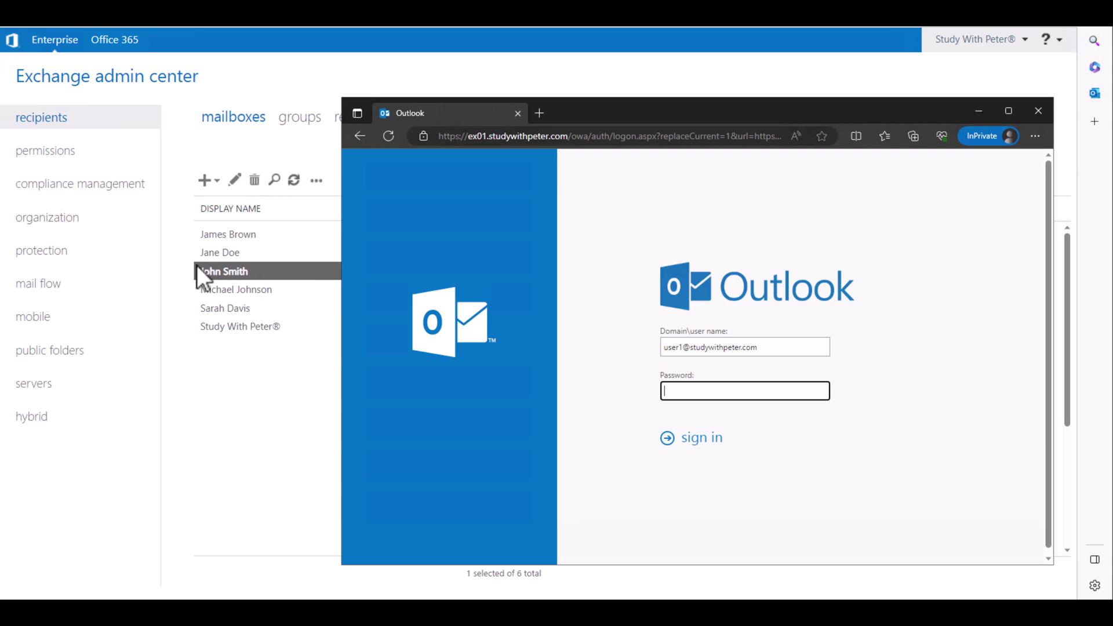
{"action": "left_click", "coordinate": [231, 239]}
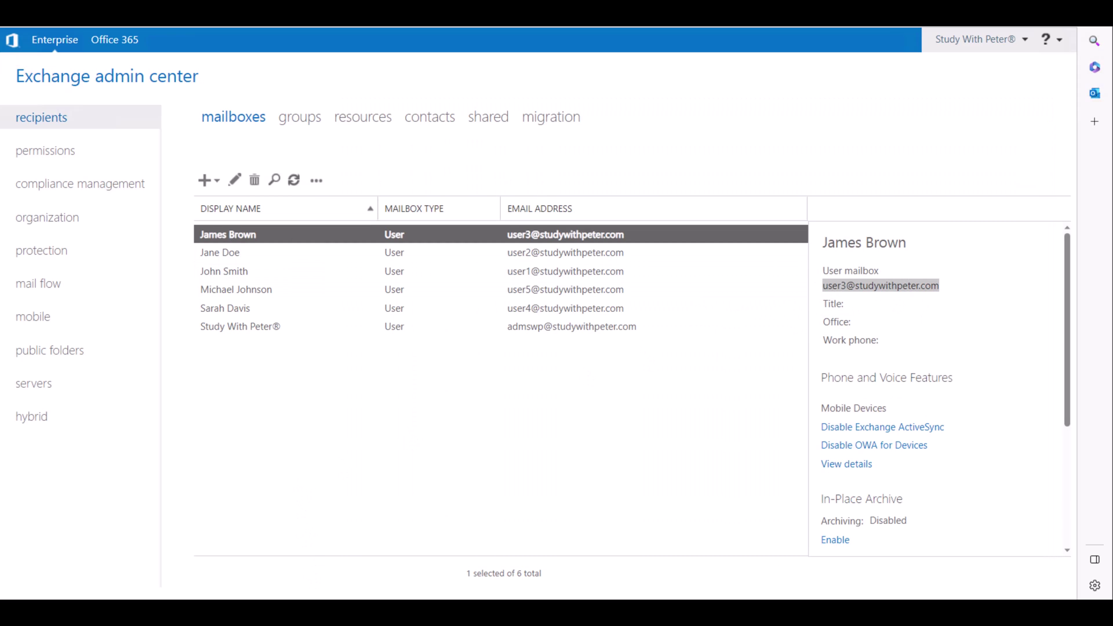
{"action": "left_click", "coordinate": [313, 576]}
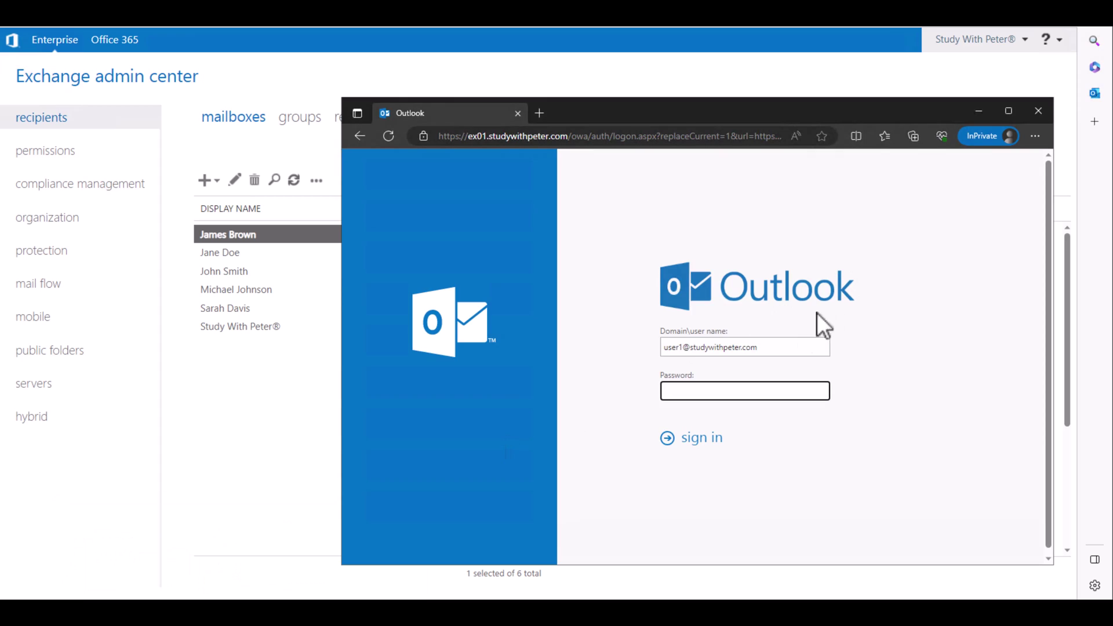
{"action": "triple_click", "coordinate": [714, 348]}
{"action": "left_click", "coordinate": [704, 389]}
{"action": "left_click", "coordinate": [296, 235]}
{"action": "left_click", "coordinate": [919, 293]}
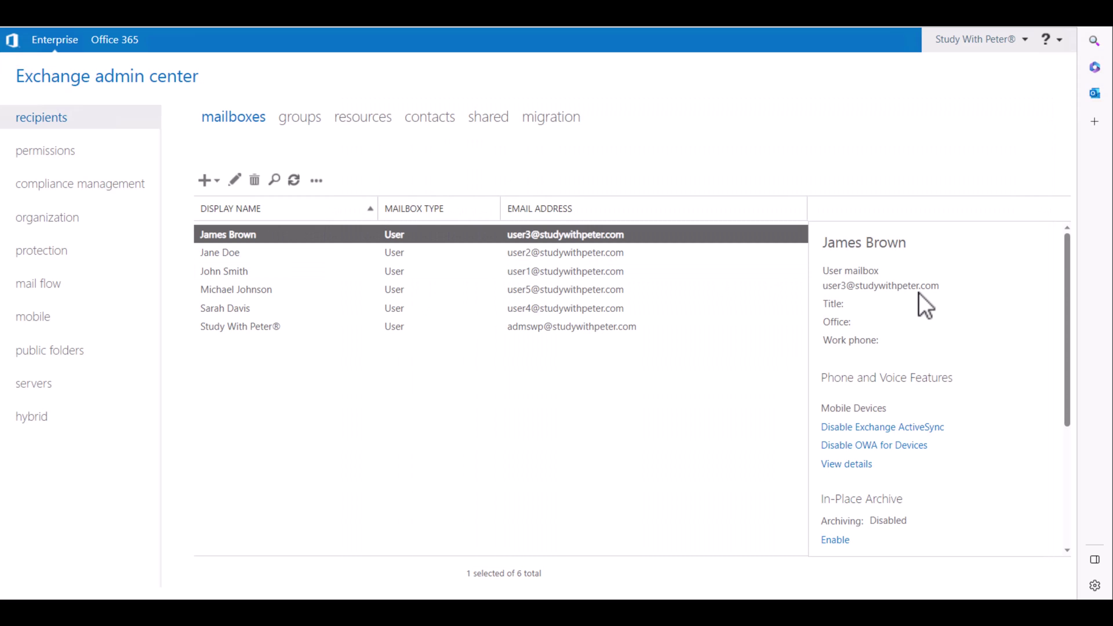
{"action": "triple_click", "coordinate": [920, 289]}
{"action": "key", "text": "ctrl+c"}
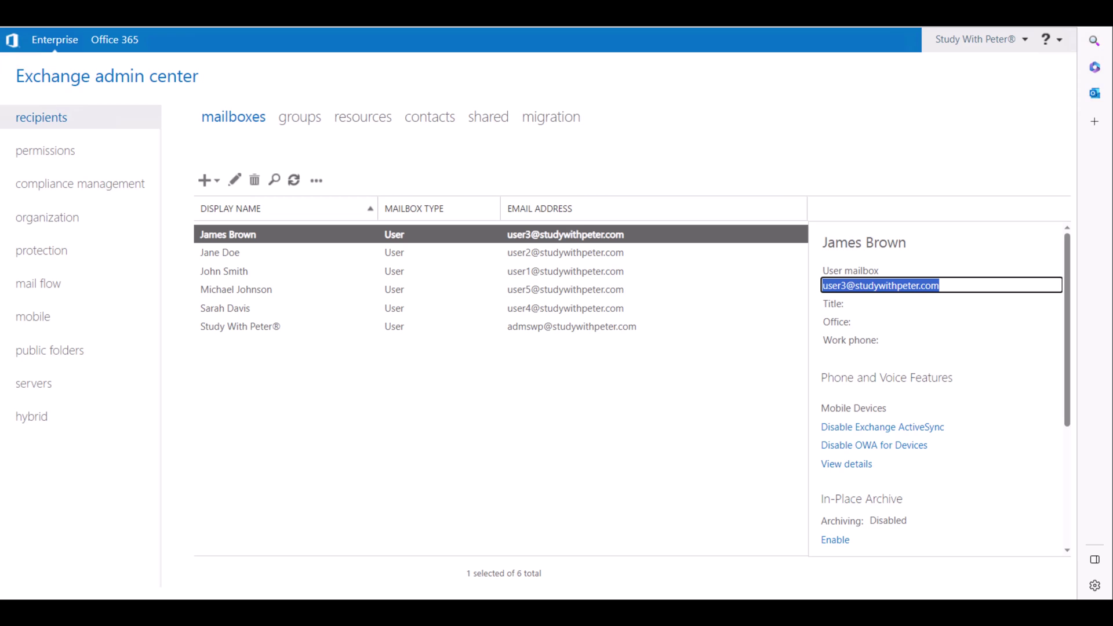
- Sign in to Outlook as the recipient, open 'Hello from the other side', and select the forwarding target's address
{"action": "left_click", "coordinate": [325, 565]}
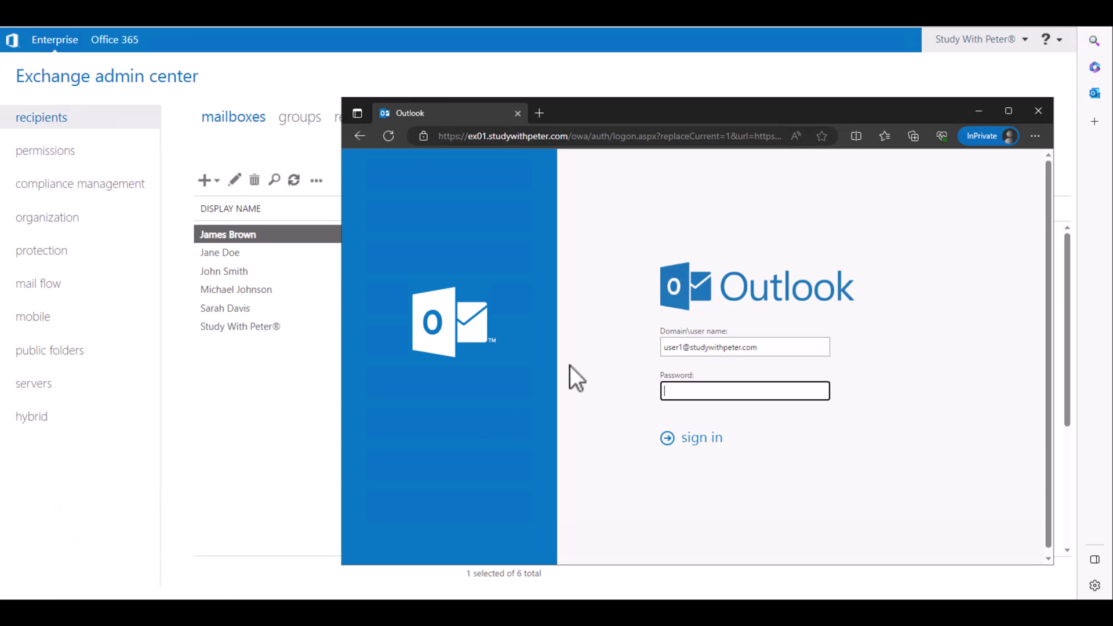
{"action": "triple_click", "coordinate": [774, 350]}
{"action": "key", "text": "ctrl+v"}
{"action": "left_click", "coordinate": [714, 391]}
{"action": "type", "text": "••••••"}
{"action": "key", "text": "Return"}
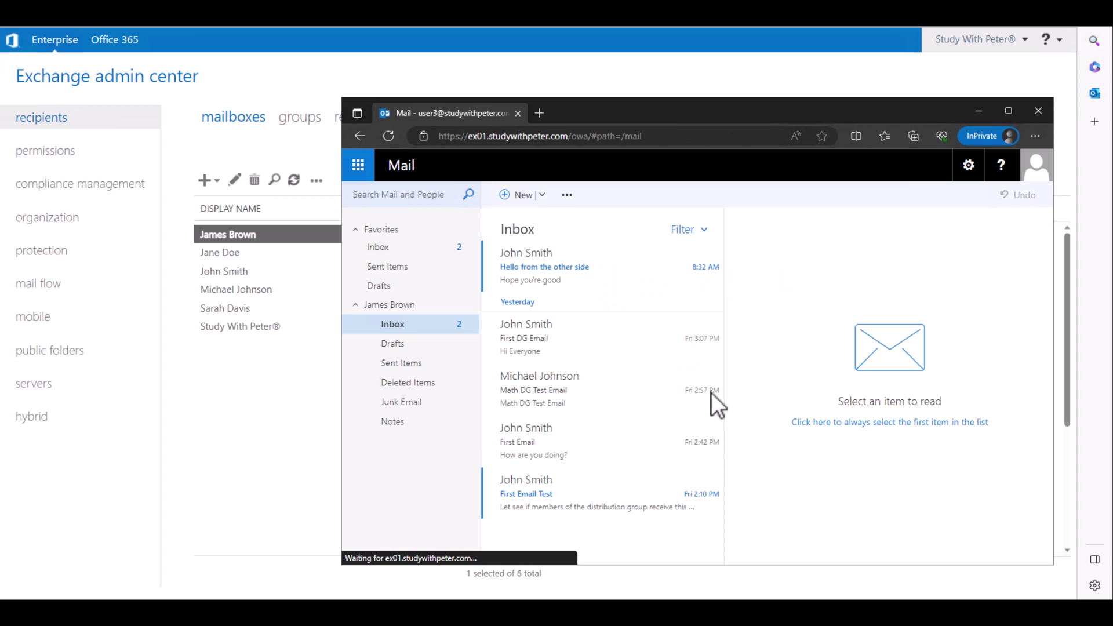
{"action": "left_click", "coordinate": [534, 275]}
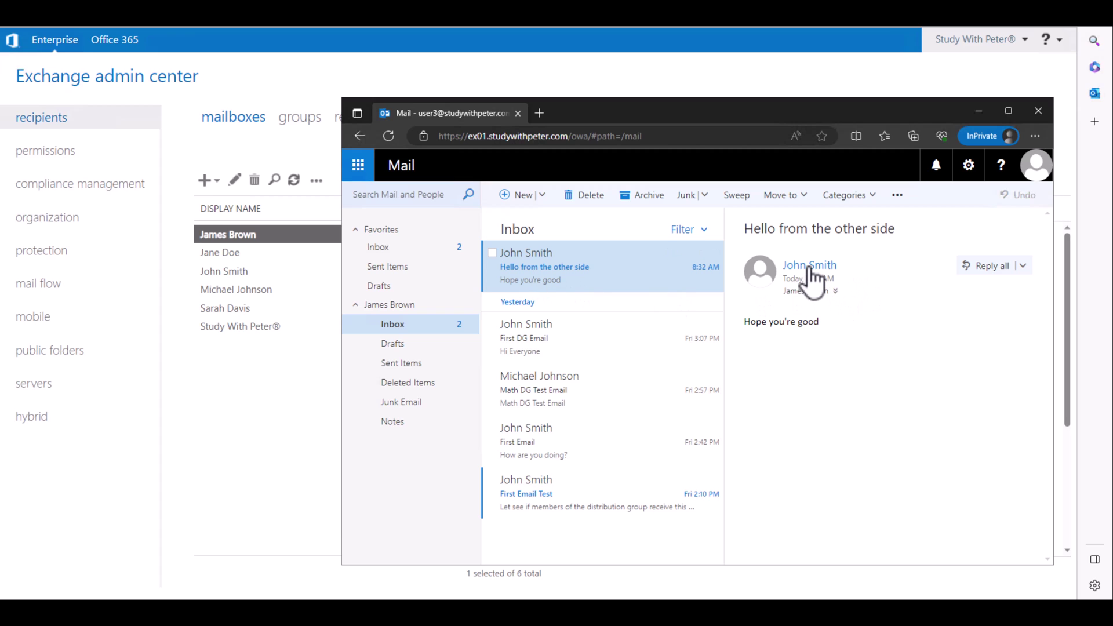
{"action": "left_click", "coordinate": [229, 255]}
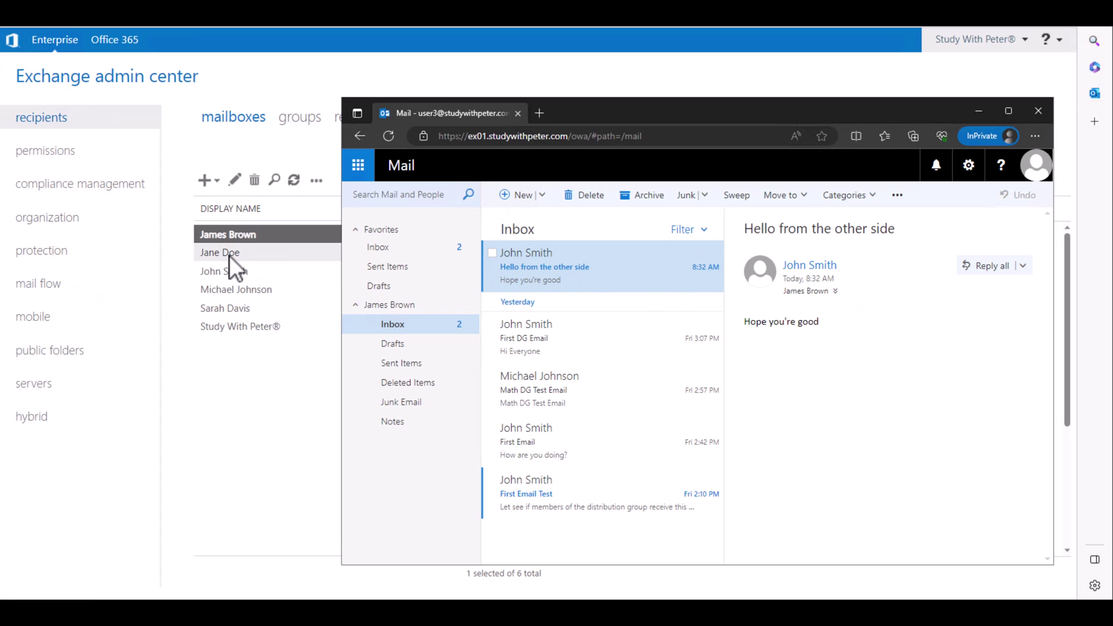
{"action": "triple_click", "coordinate": [874, 287]}
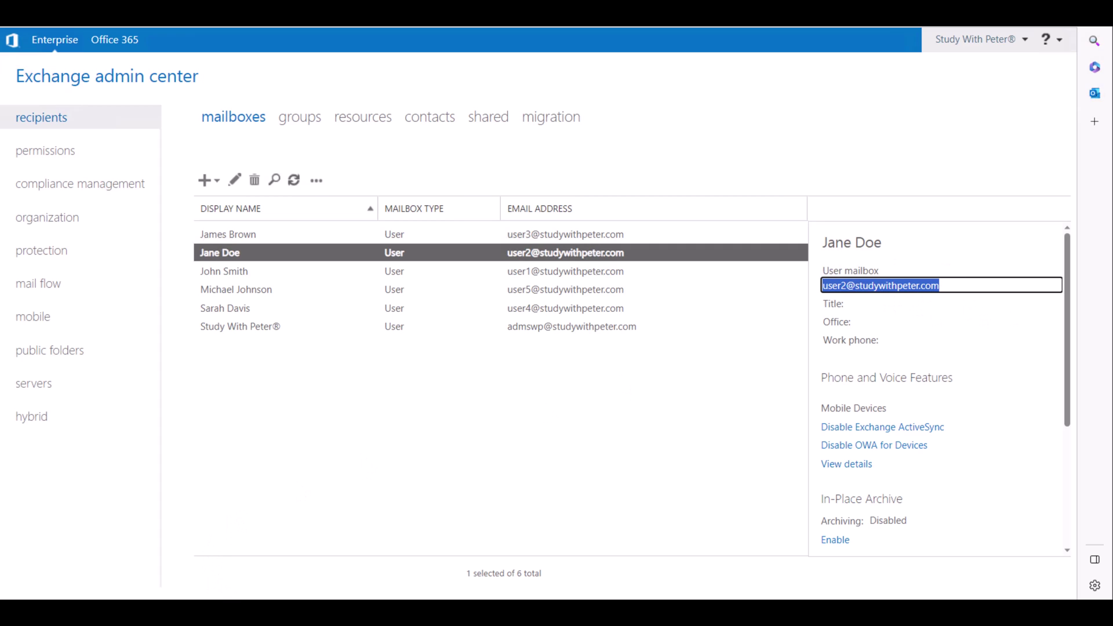
- Return to Outlook and sign out of the recipient's mailbox
{"action": "mouse_move", "coordinate": [384, 544]}
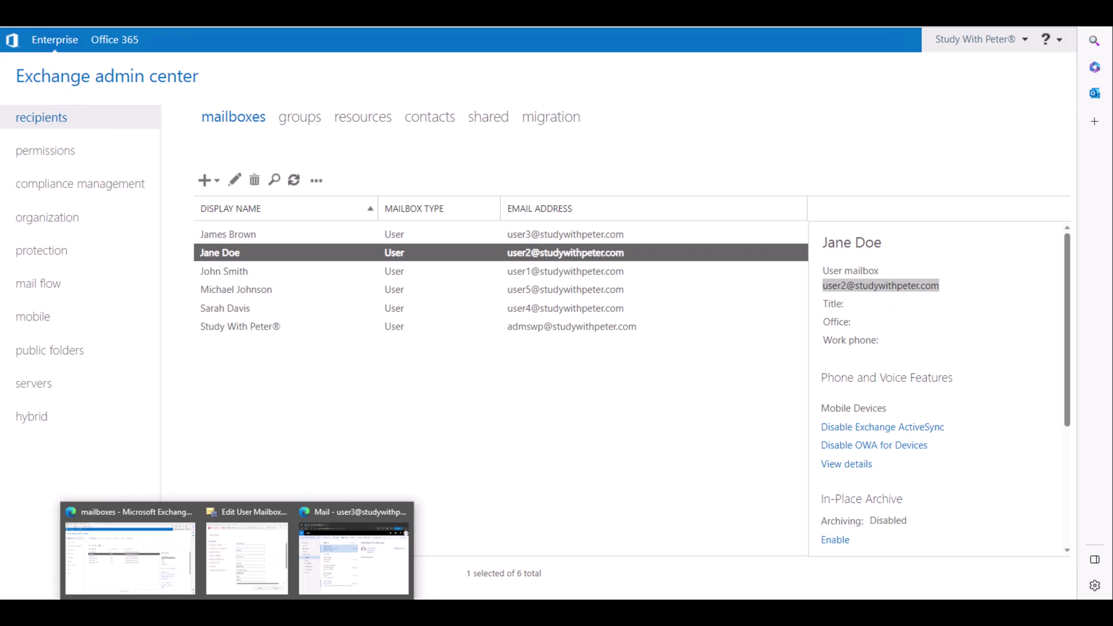
{"action": "left_click", "coordinate": [368, 564]}
{"action": "left_click", "coordinate": [1040, 171]}
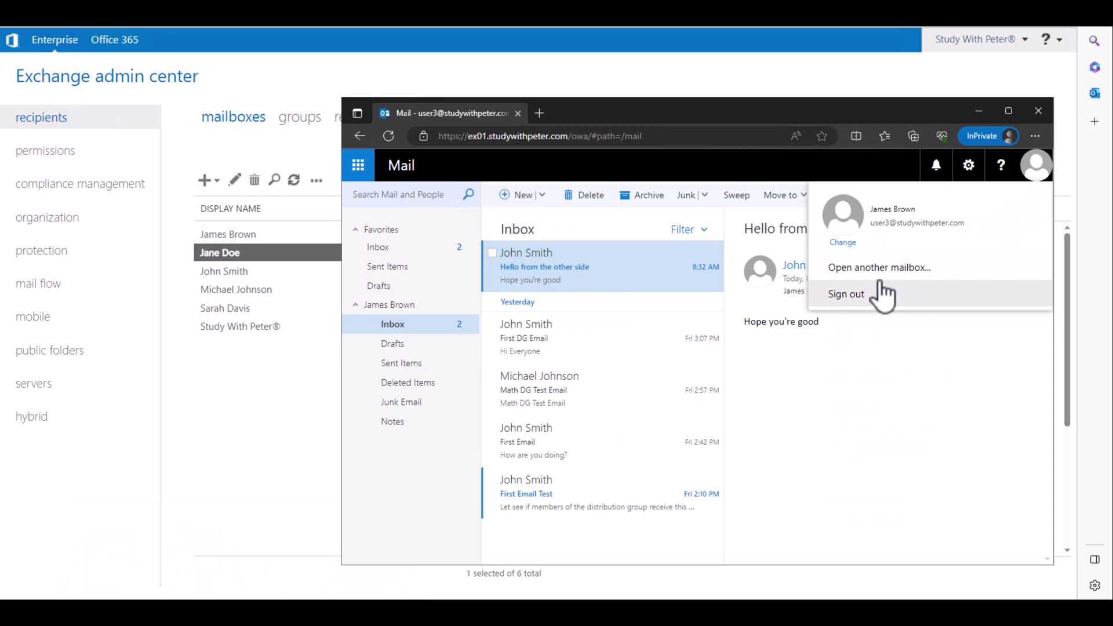
{"action": "left_click", "coordinate": [861, 296]}
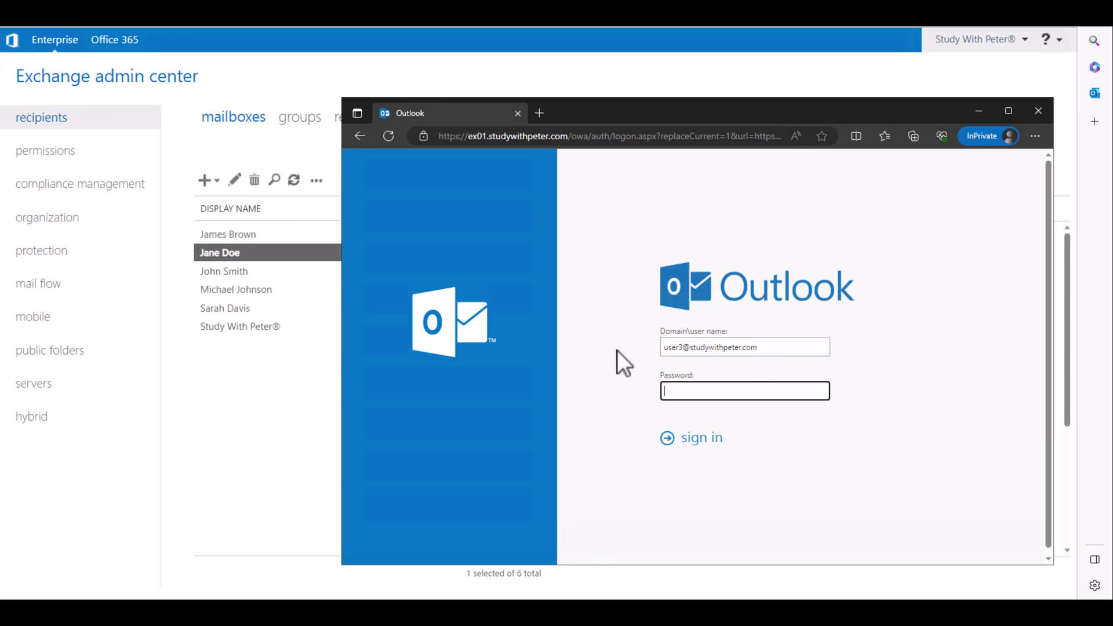
- Sign in as the forwarding target, open the forwarded 'Hello from the other side' message, and return to the admin center
{"action": "key", "text": "shift+Tab"}
{"action": "left_click", "coordinate": [694, 387]}
{"action": "type", "text": "****"}
{"action": "key", "text": "Return"}
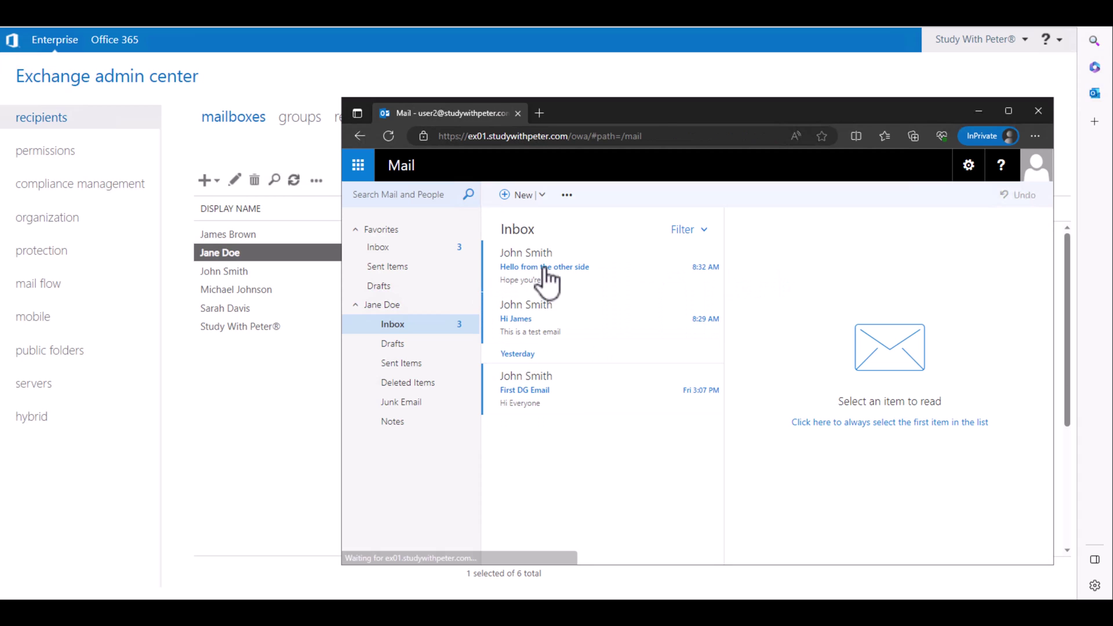
{"action": "left_click", "coordinate": [566, 266]}
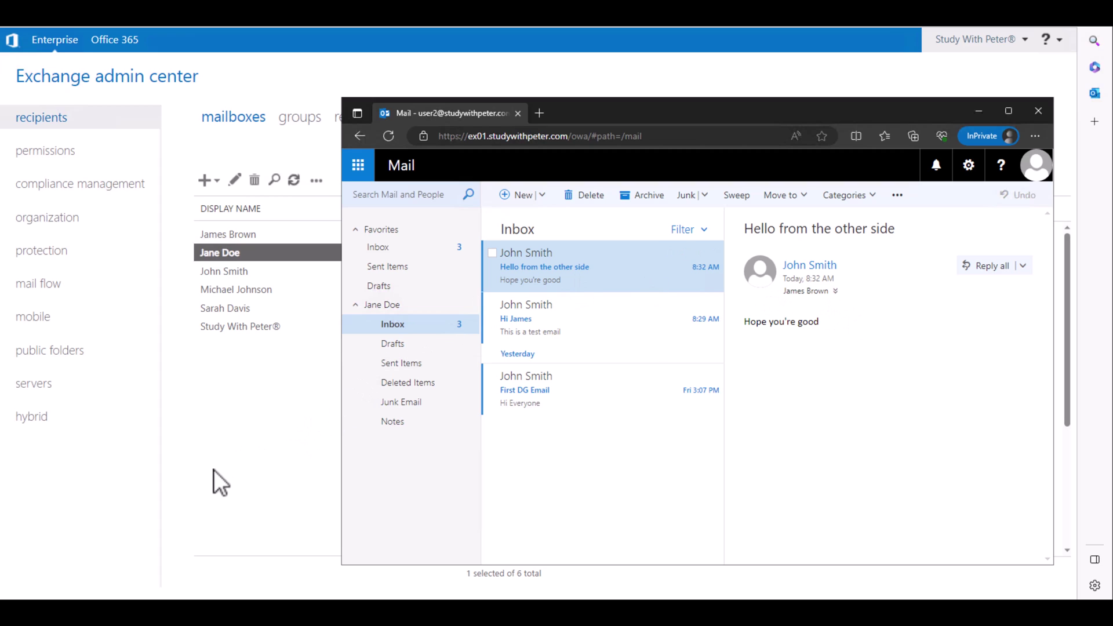
{"action": "left_click", "coordinate": [251, 464]}
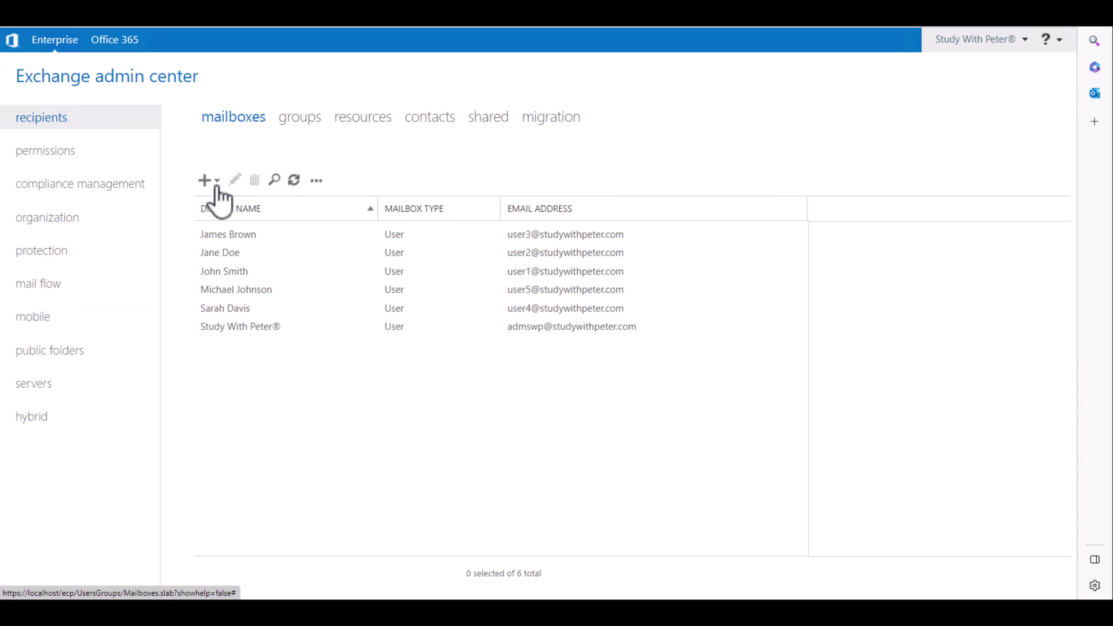
- Open the recipient's mailbox for editing, enlarge the window, and scroll the general page down to the logon name
{"action": "double_click", "coordinate": [228, 240]}
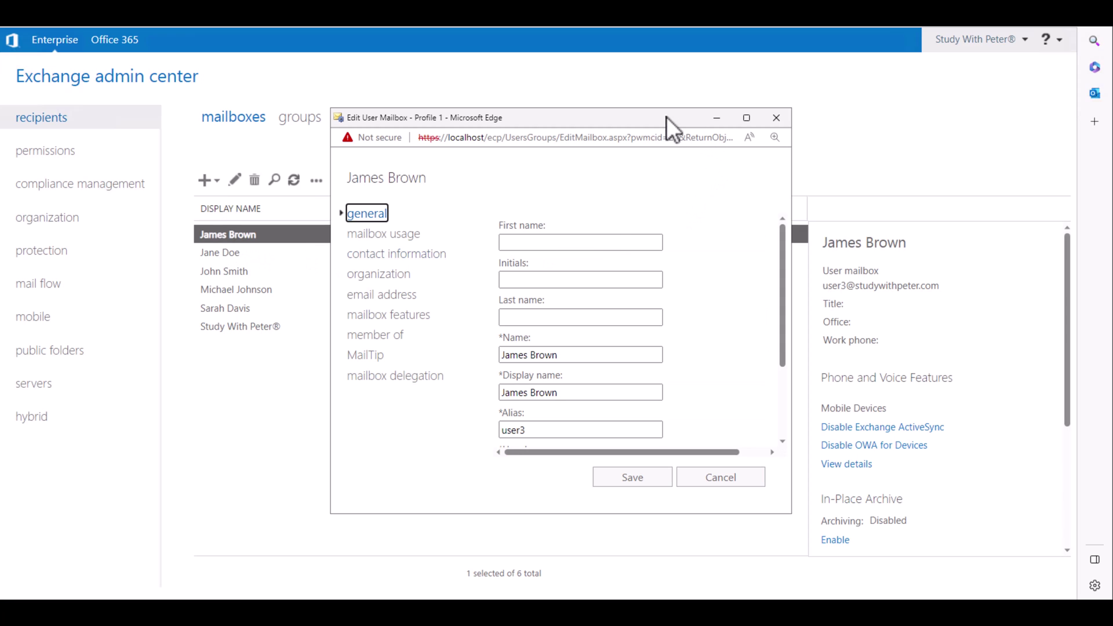
{"action": "left_click_drag", "start_coordinate": [638, 115], "coordinate": [606, 105]}
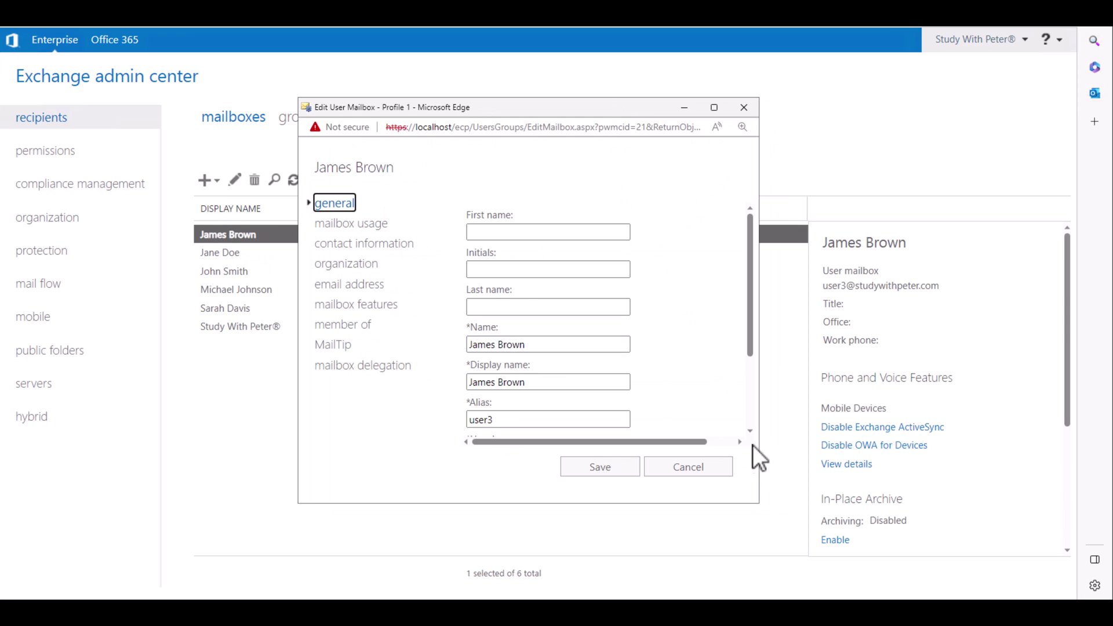
{"action": "left_click_drag", "start_coordinate": [760, 504], "coordinate": [848, 525]}
{"action": "scroll", "coordinate": [765, 355], "scroll_direction": "down", "scroll_amount": 2}
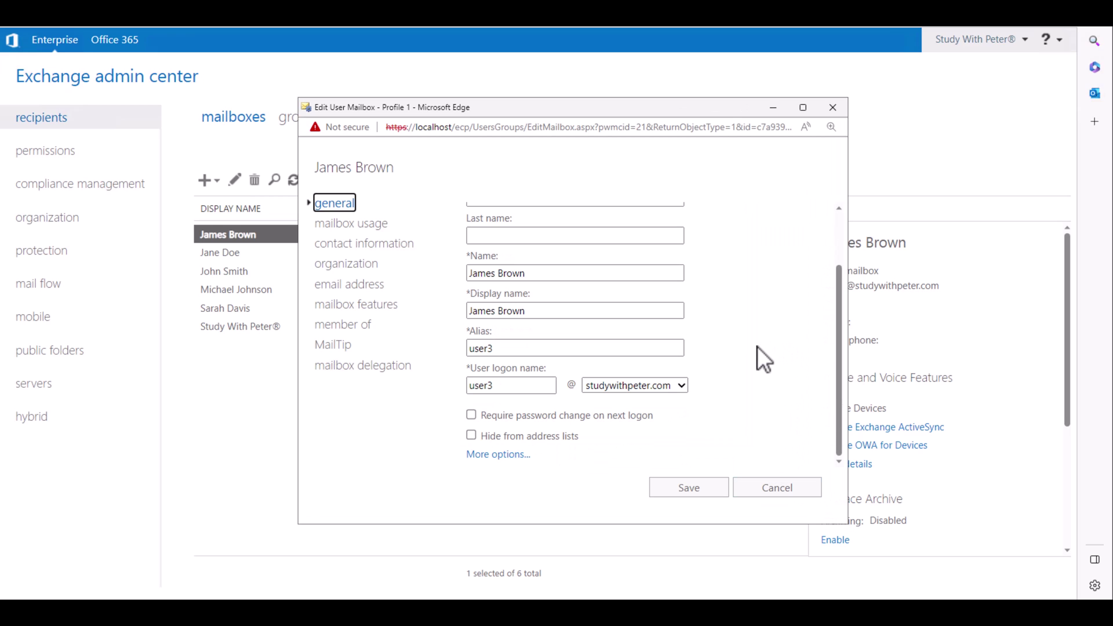